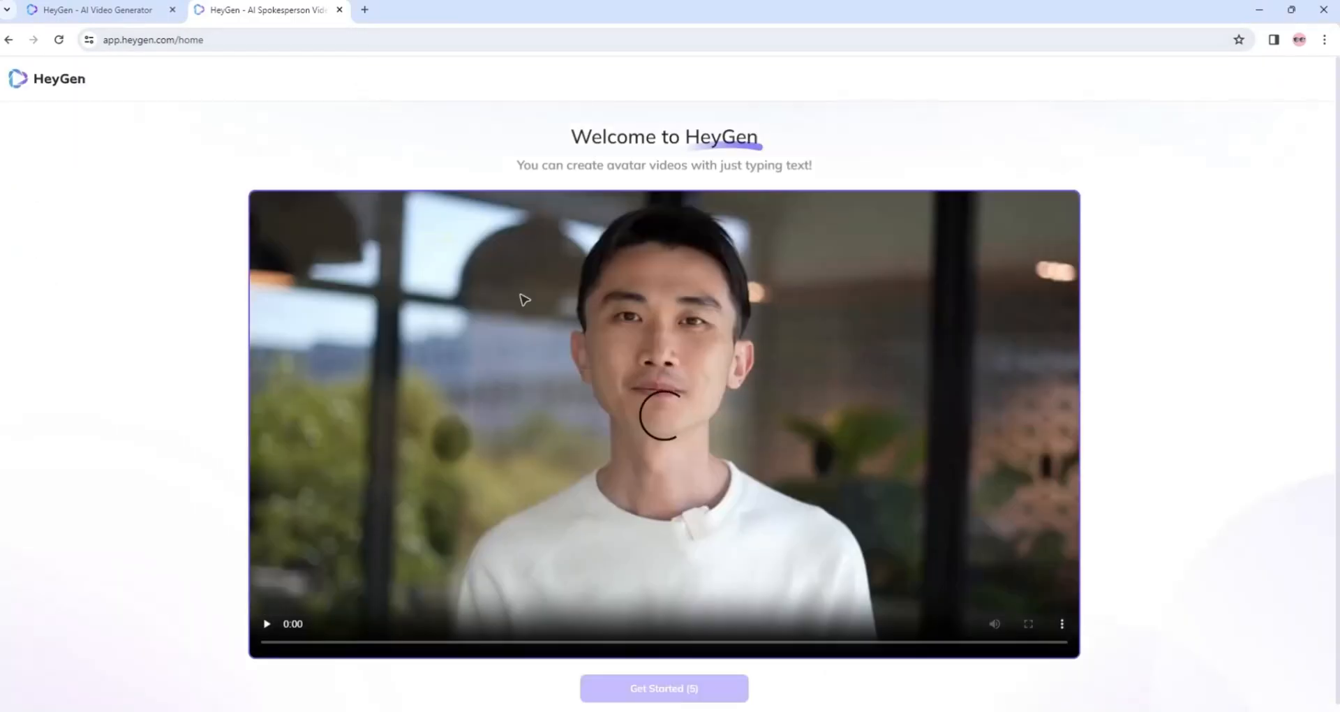
# Start the onboarding and answer Business Owner as the role and eCommerce as the company's industry.
pyautogui.scroll(-1, 535, 325)
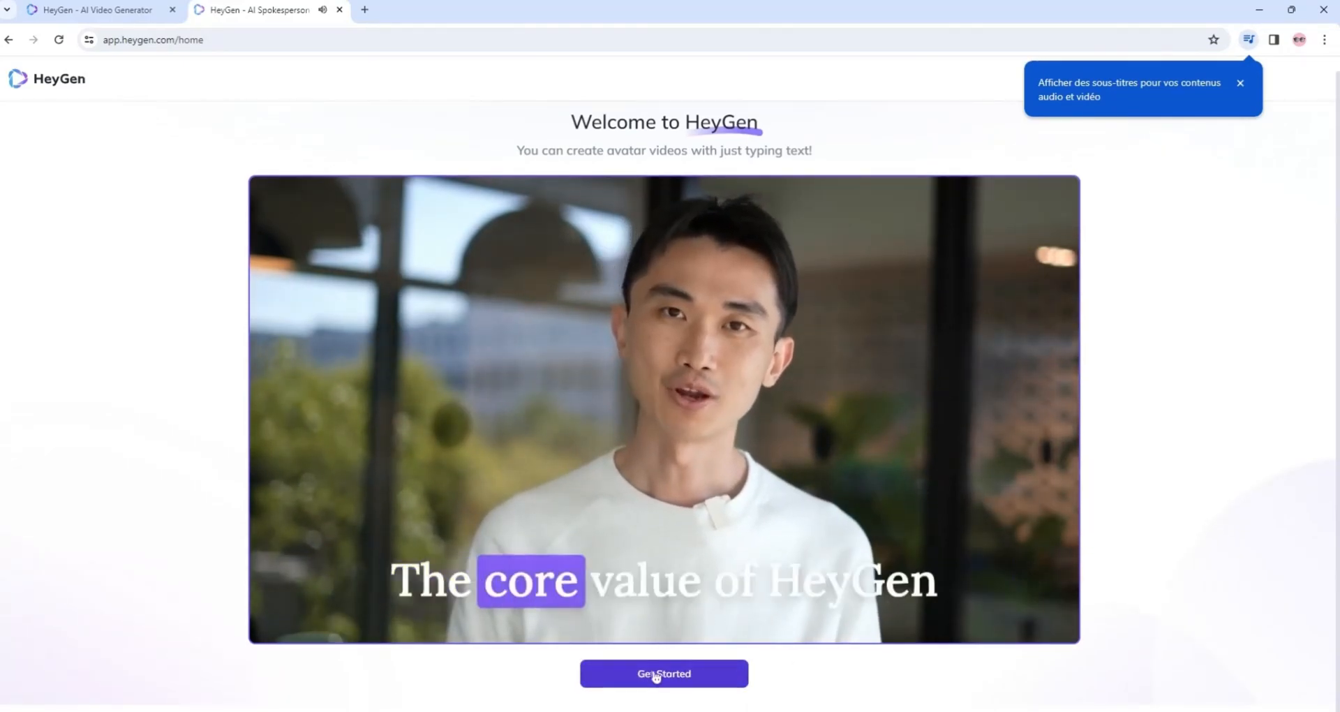
pyautogui.click(656, 674)
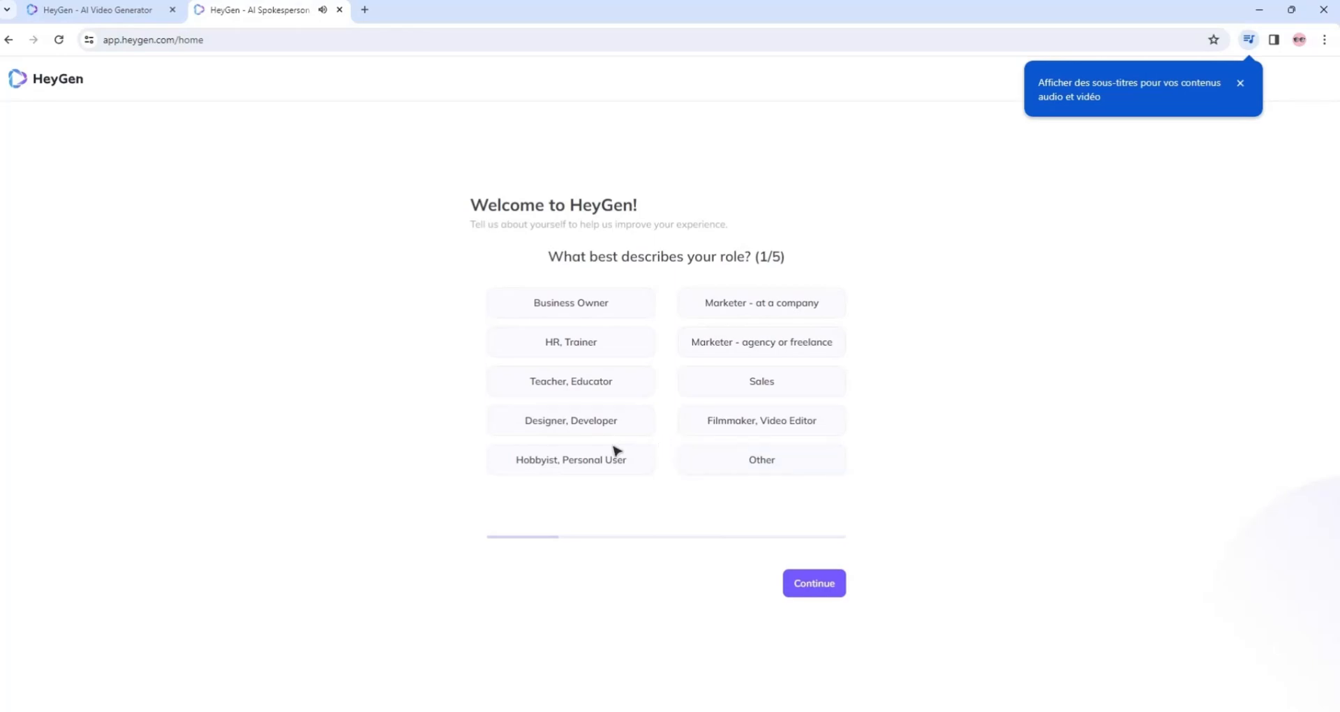
pyautogui.click(580, 314)
pyautogui.click(805, 587)
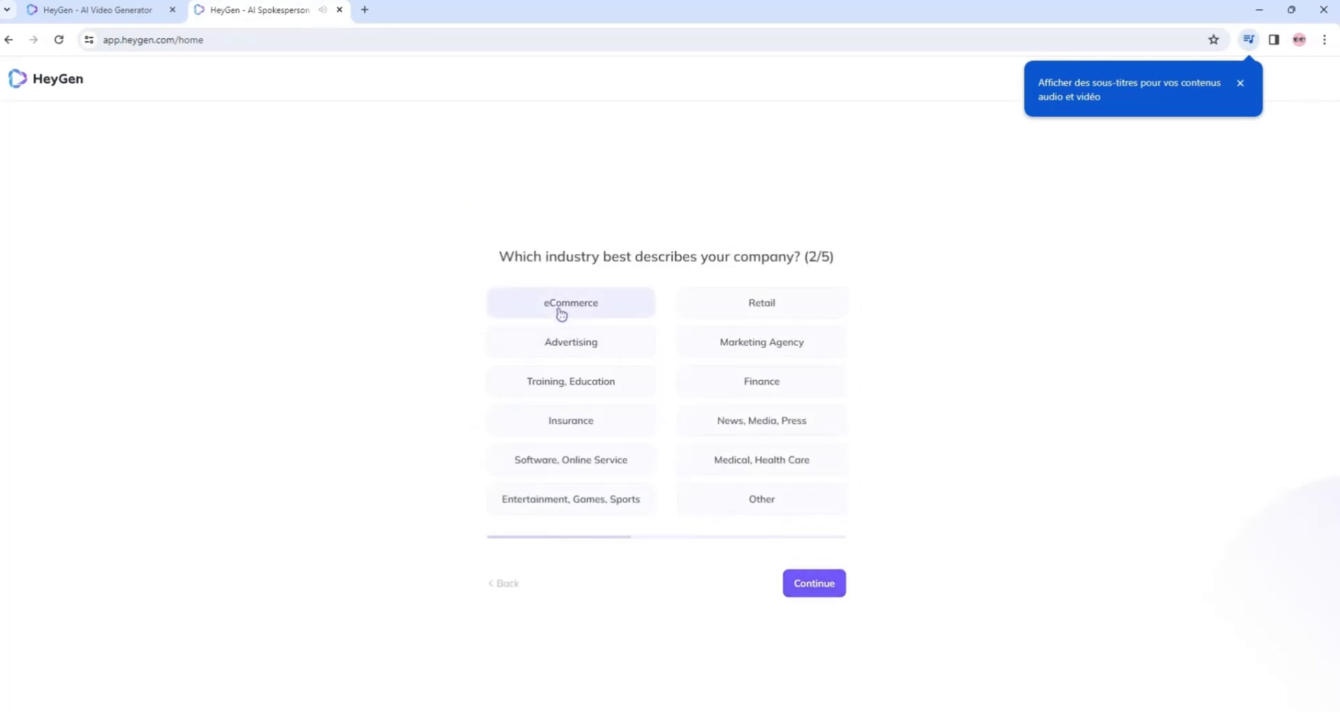
pyautogui.click(562, 314)
pyautogui.click(802, 583)
# Complete the survey with Only me as the company size and promotion as the video kind, and submit it.
pyautogui.click(574, 308)
pyautogui.click(788, 590)
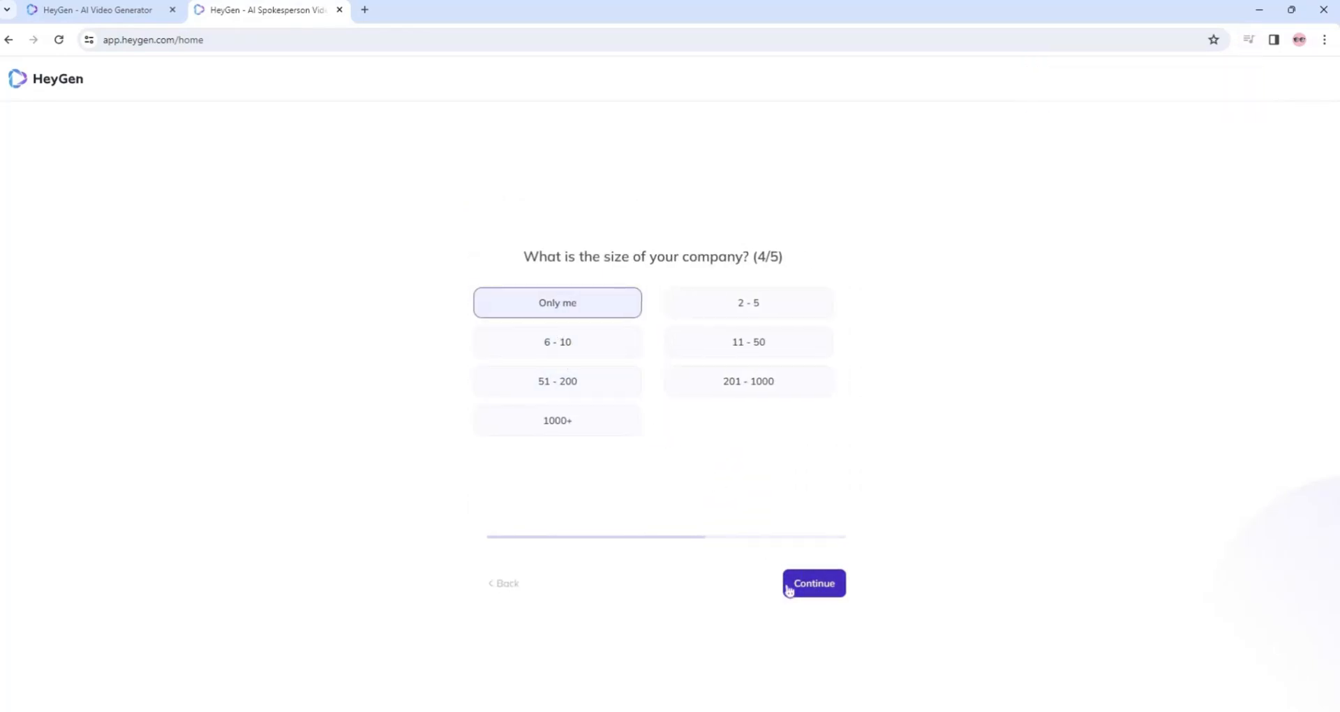
pyautogui.click(572, 304)
pyautogui.click(823, 590)
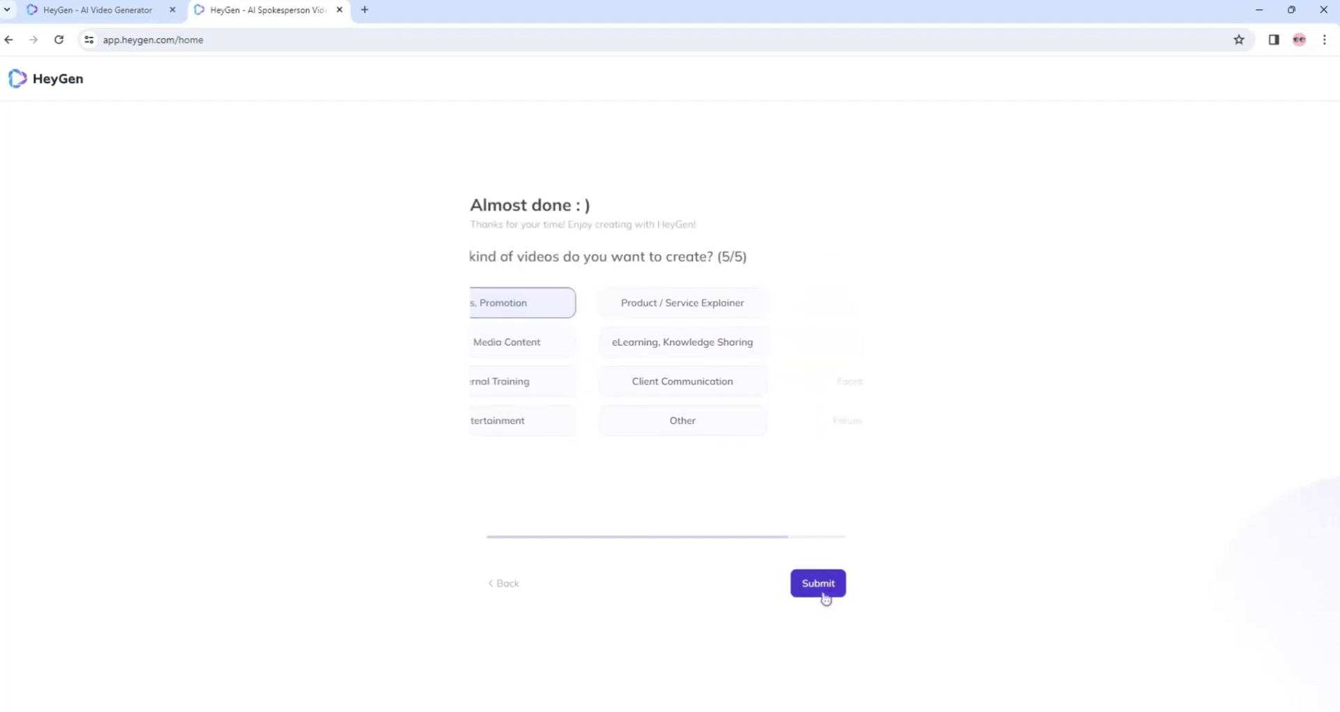
pyautogui.click(614, 311)
pyautogui.click(818, 589)
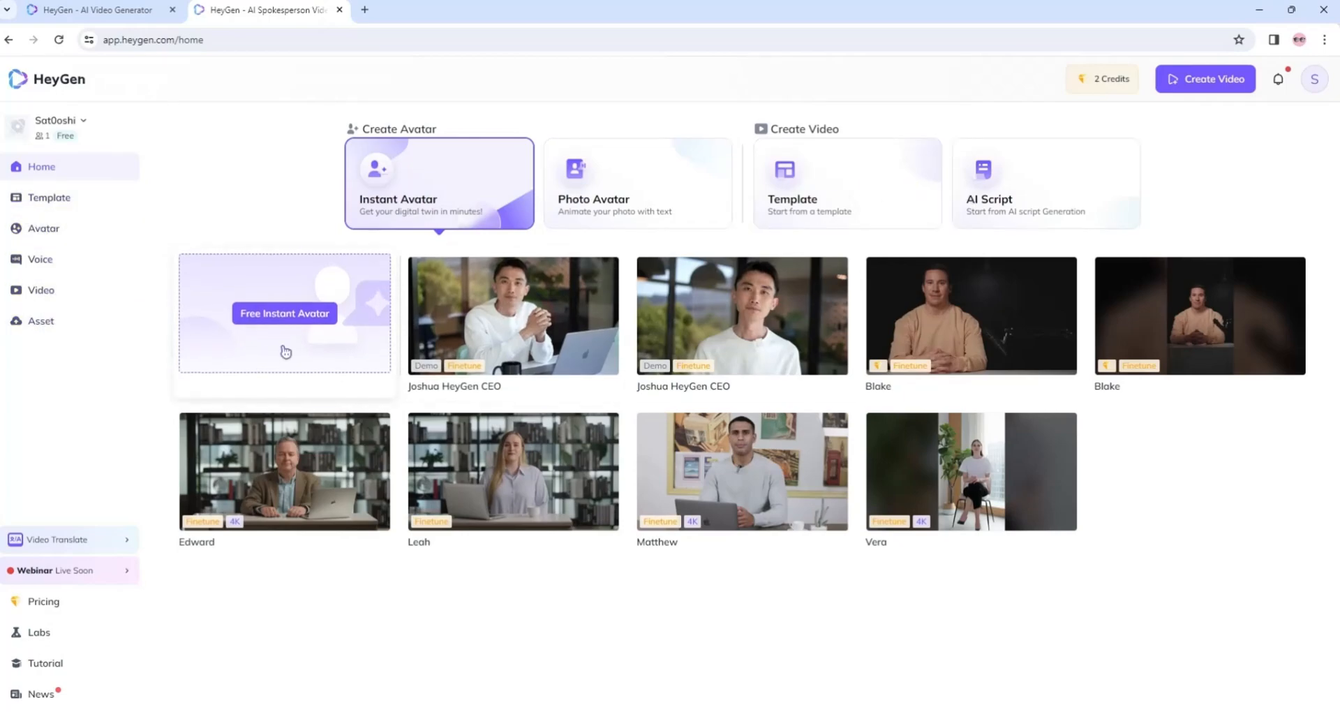
# Start a free instant avatar and go through the video instructions to the footage upload stage.
pyautogui.click(285, 313)
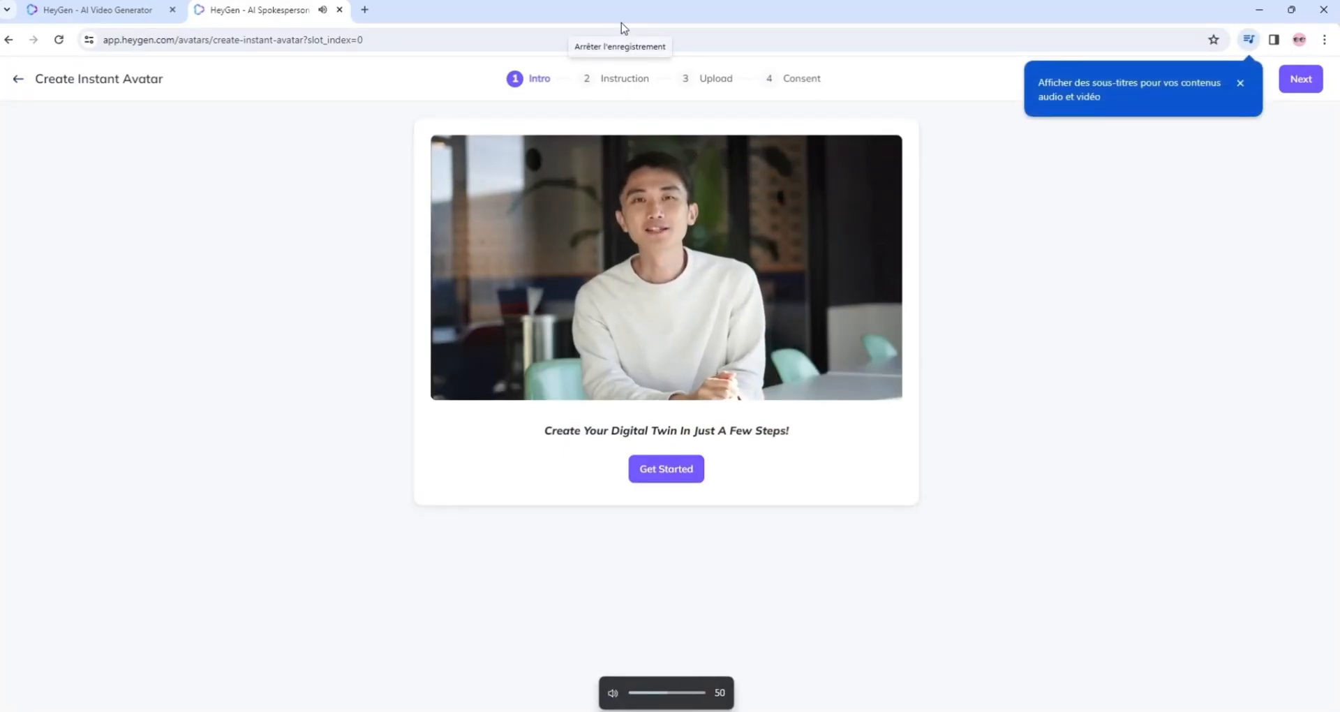
pyautogui.click(681, 479)
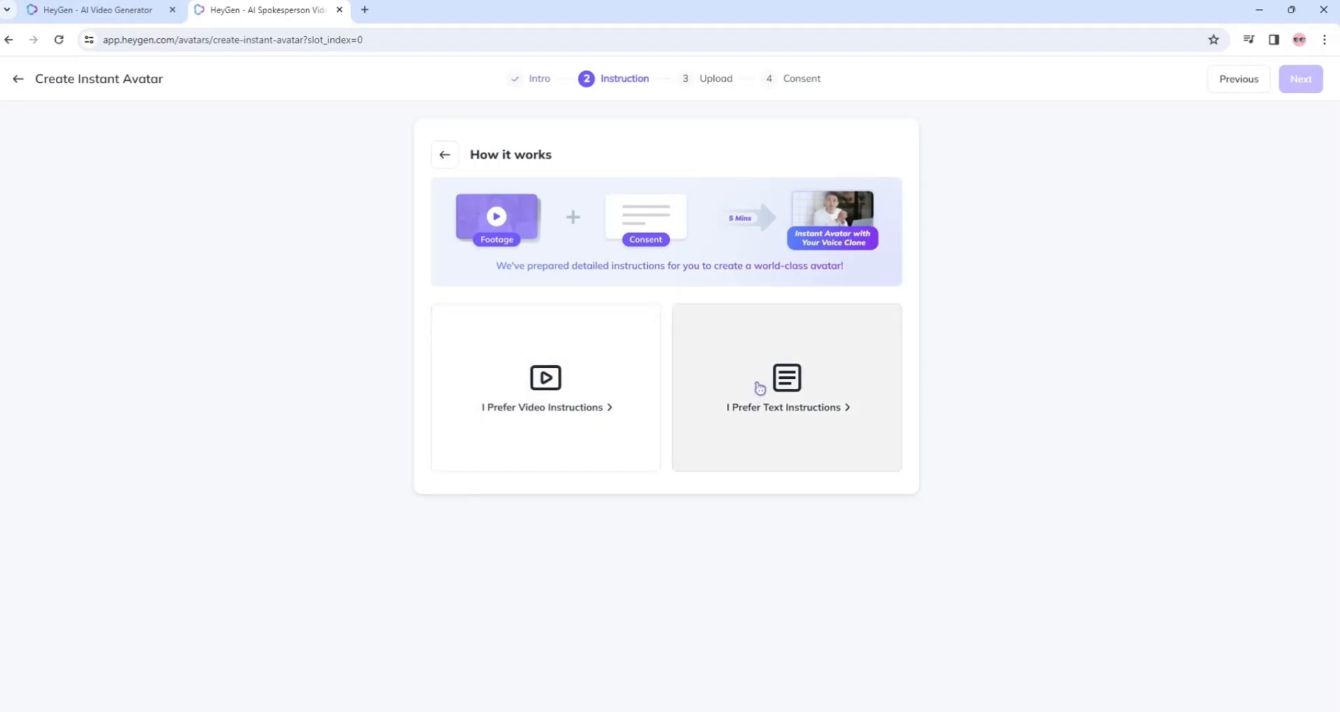
pyautogui.click(596, 376)
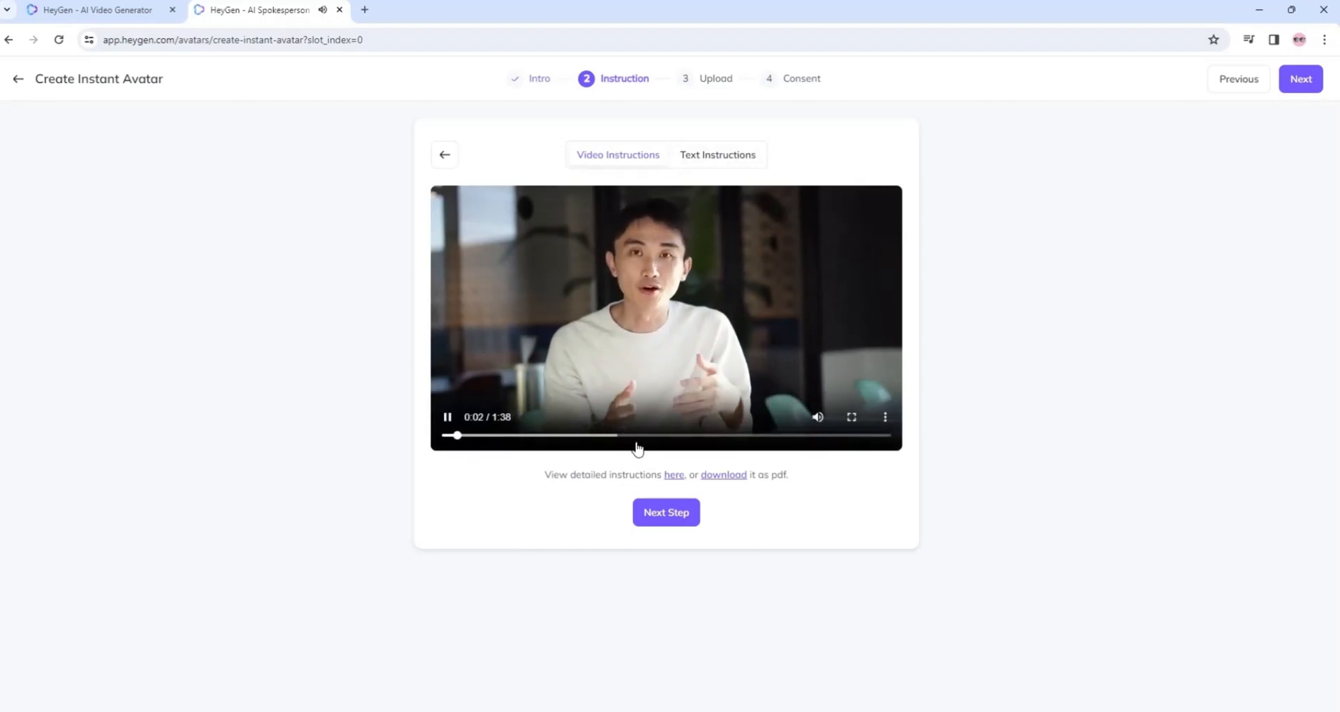
pyautogui.click(663, 515)
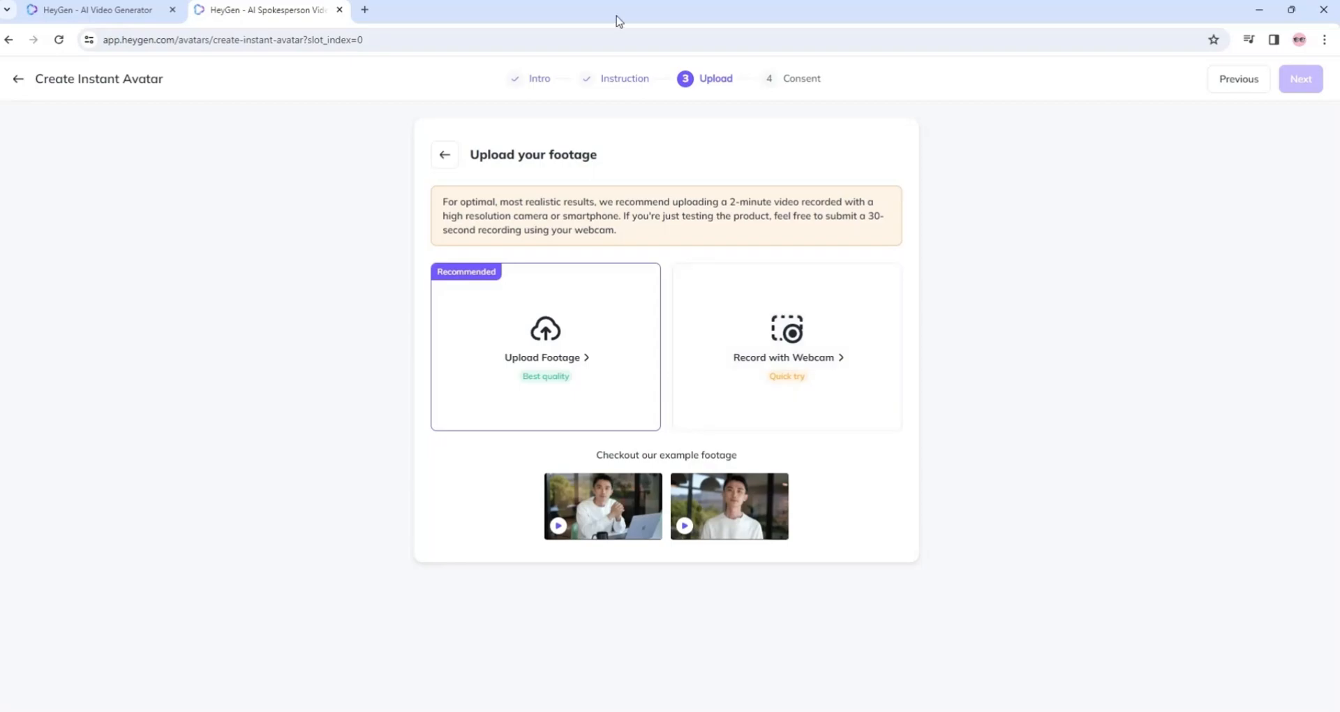
pyautogui.click(550, 353)
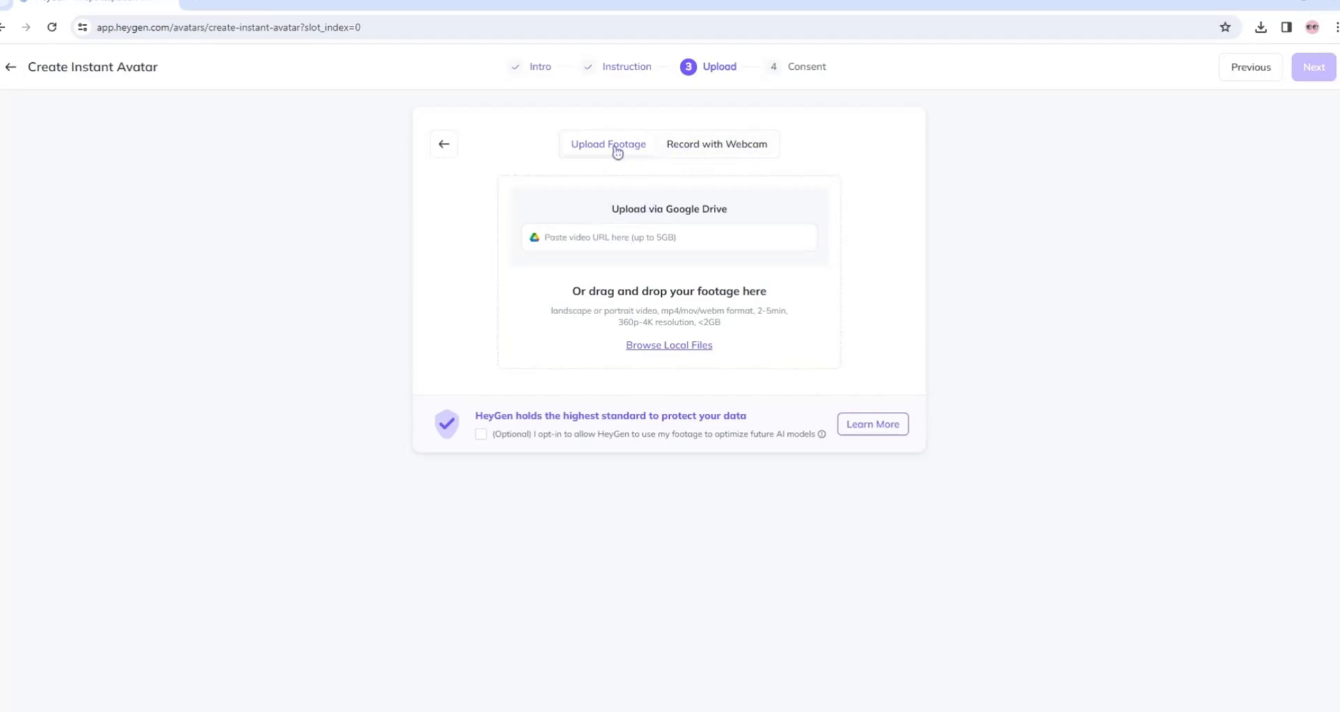
pyautogui.click(692, 347)
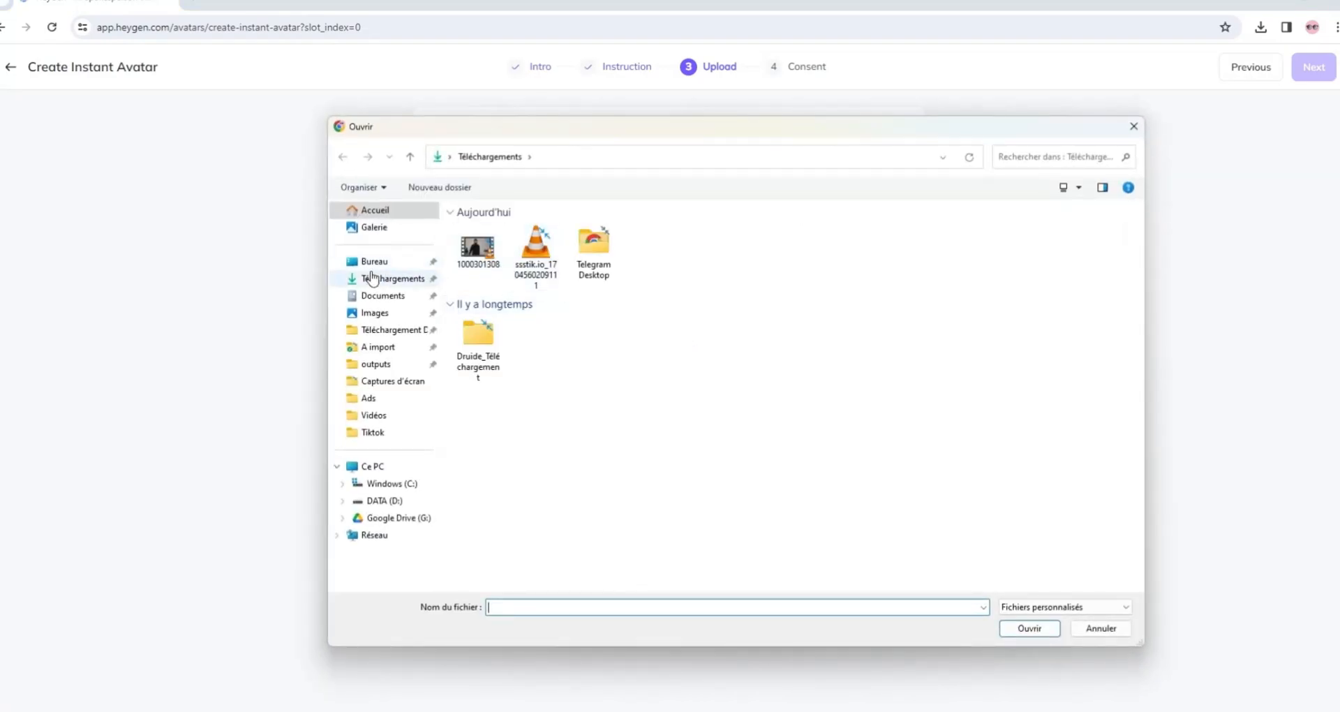
pyautogui.click(377, 328)
pyautogui.click(747, 371)
pyautogui.doubleClick(747, 370)
# Confirm all four footage requirements, opt in to footage use for future AI models, and approve the footage.
pyautogui.click(476, 426)
pyautogui.click(476, 447)
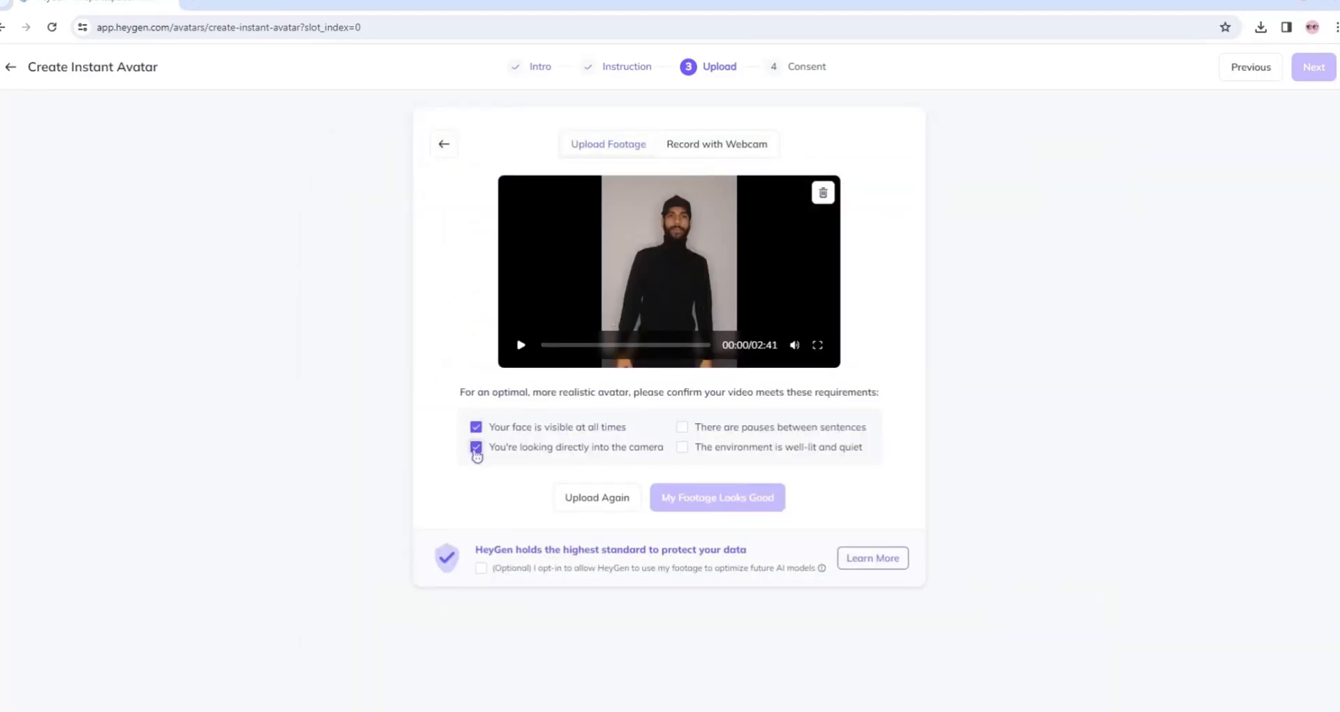
pyautogui.click(682, 427)
pyautogui.click(682, 447)
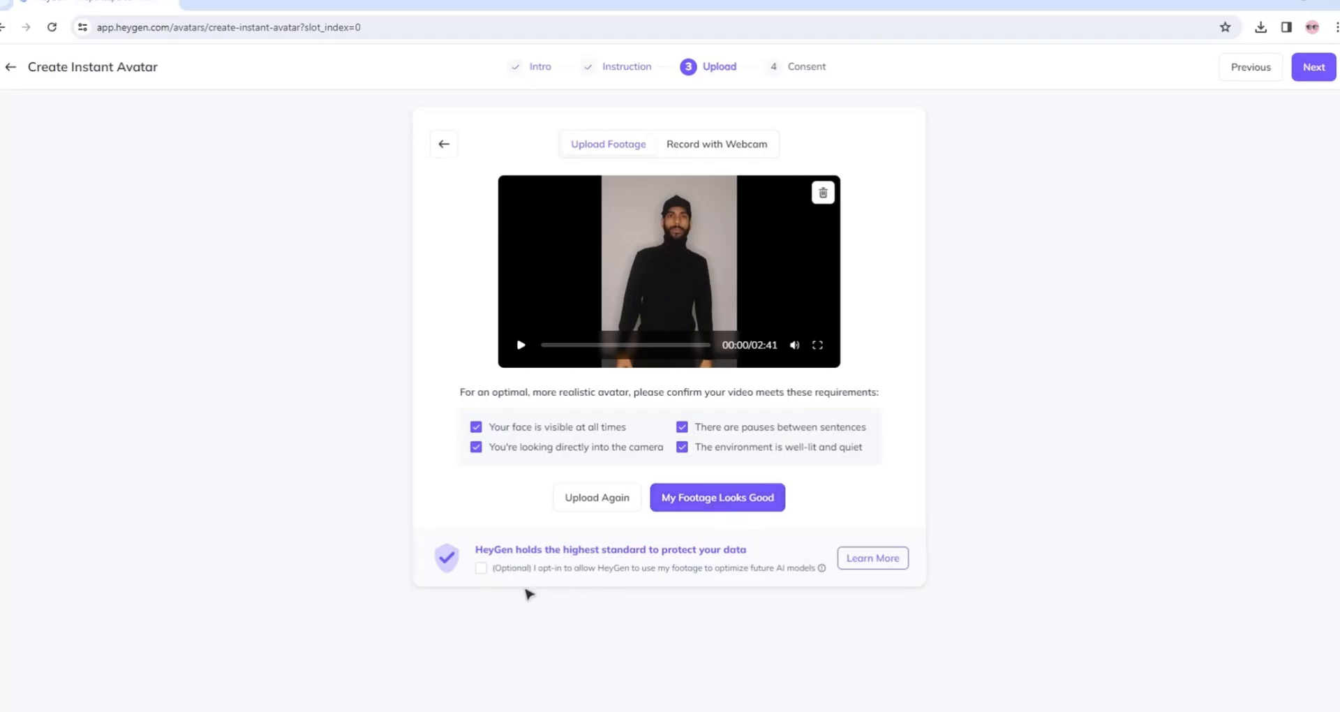
pyautogui.click(481, 567)
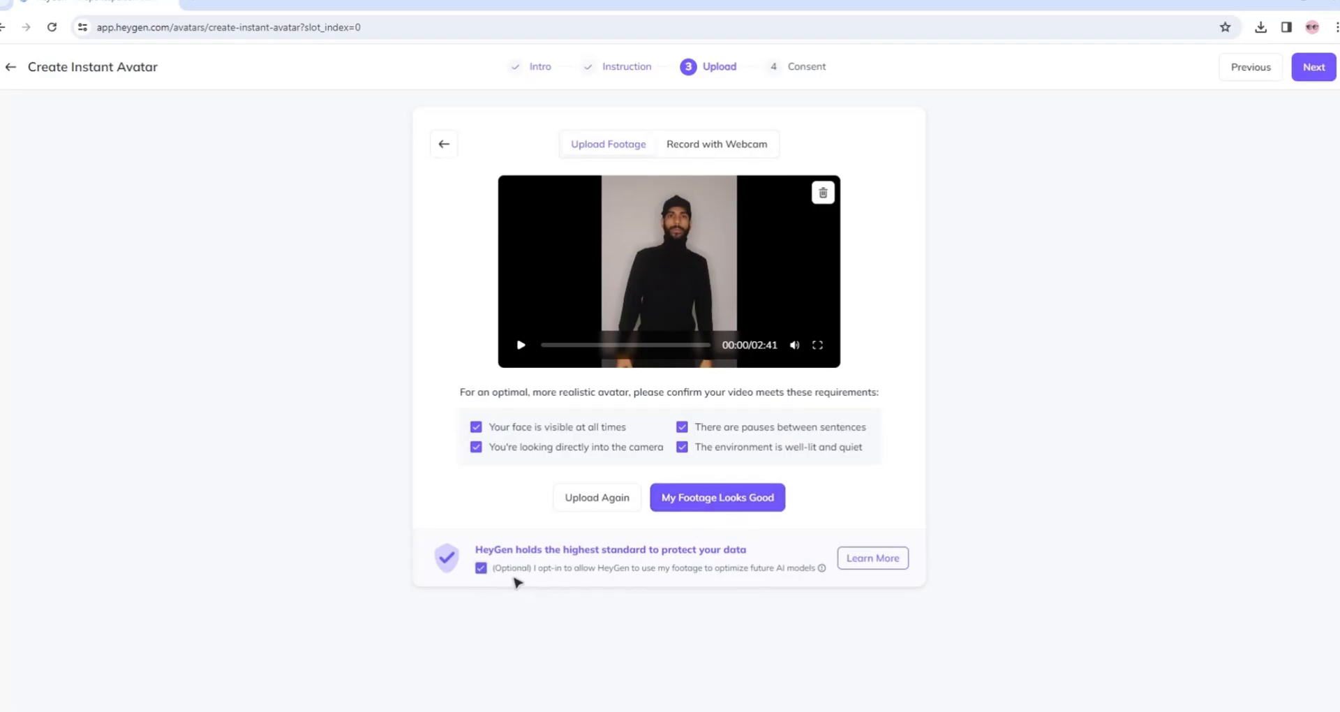
pyautogui.click(712, 503)
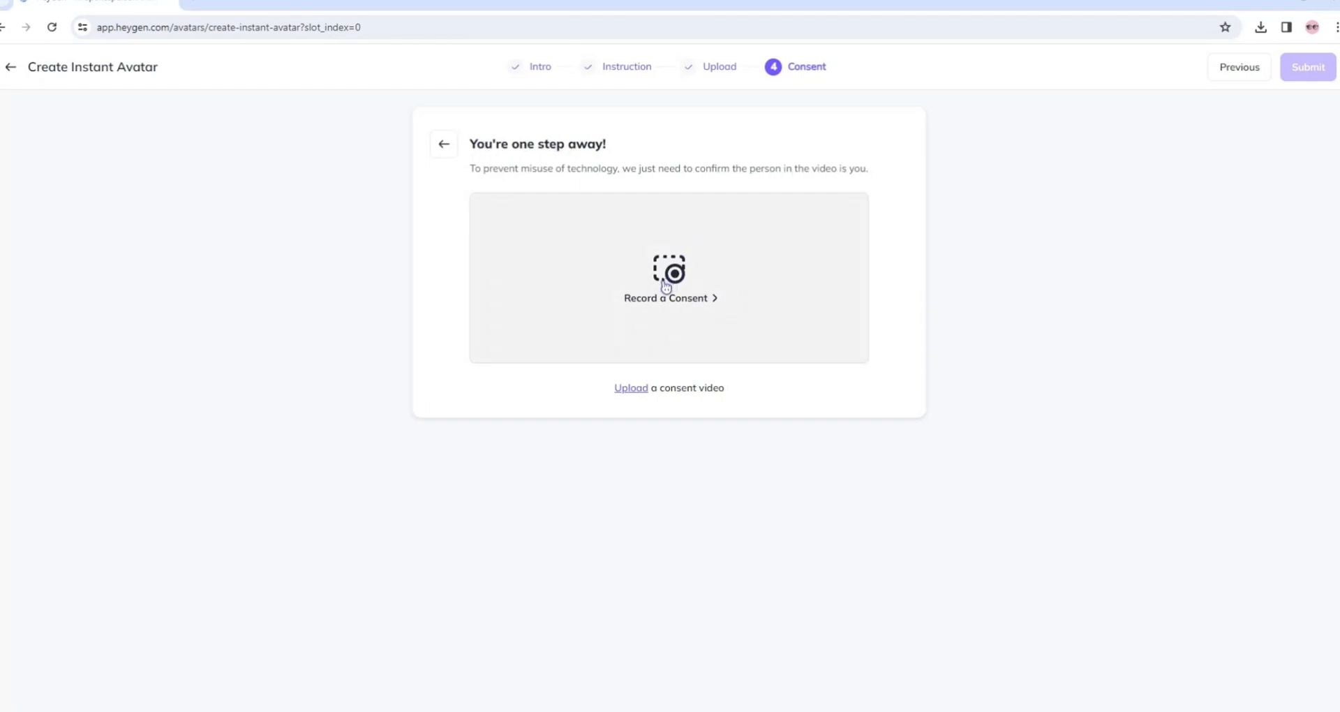
# Upload a consent video from the Bureau folder and submit the instant avatar.
pyautogui.click(638, 390)
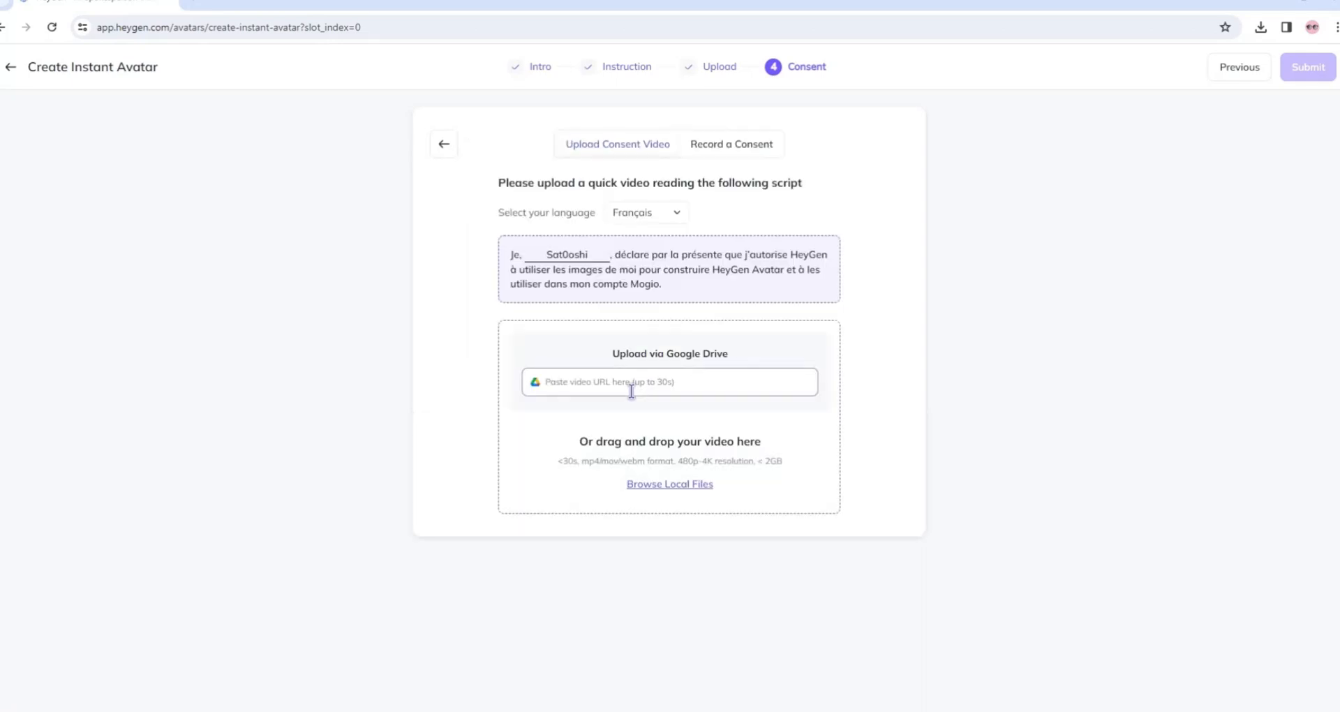
pyautogui.click(666, 483)
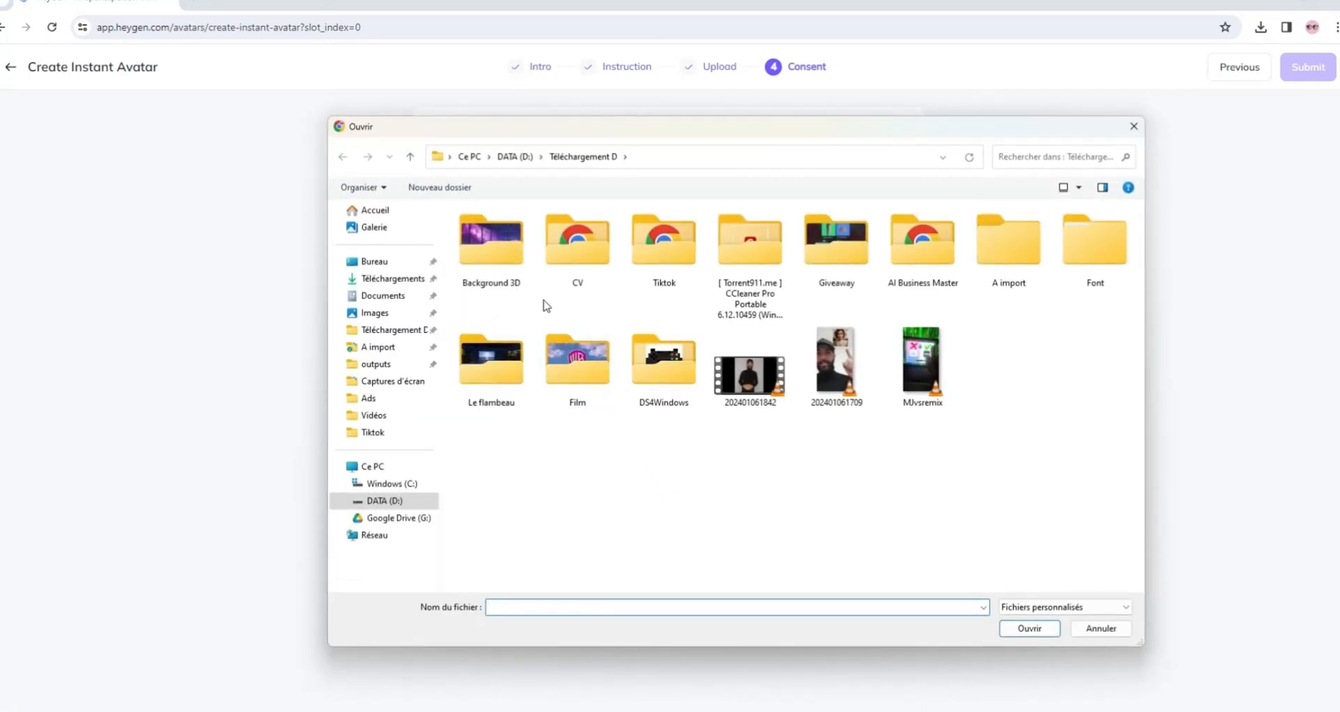
pyautogui.click(388, 262)
pyautogui.doubleClick(803, 251)
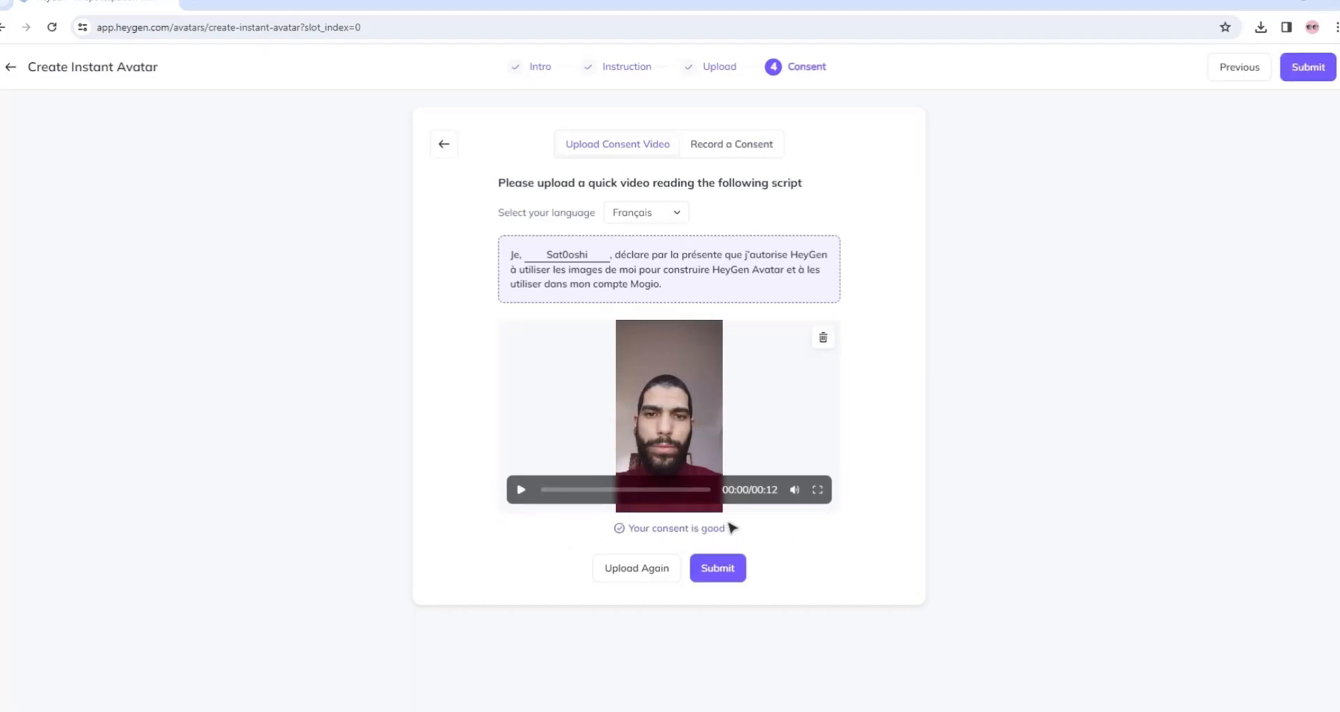
pyautogui.click(718, 567)
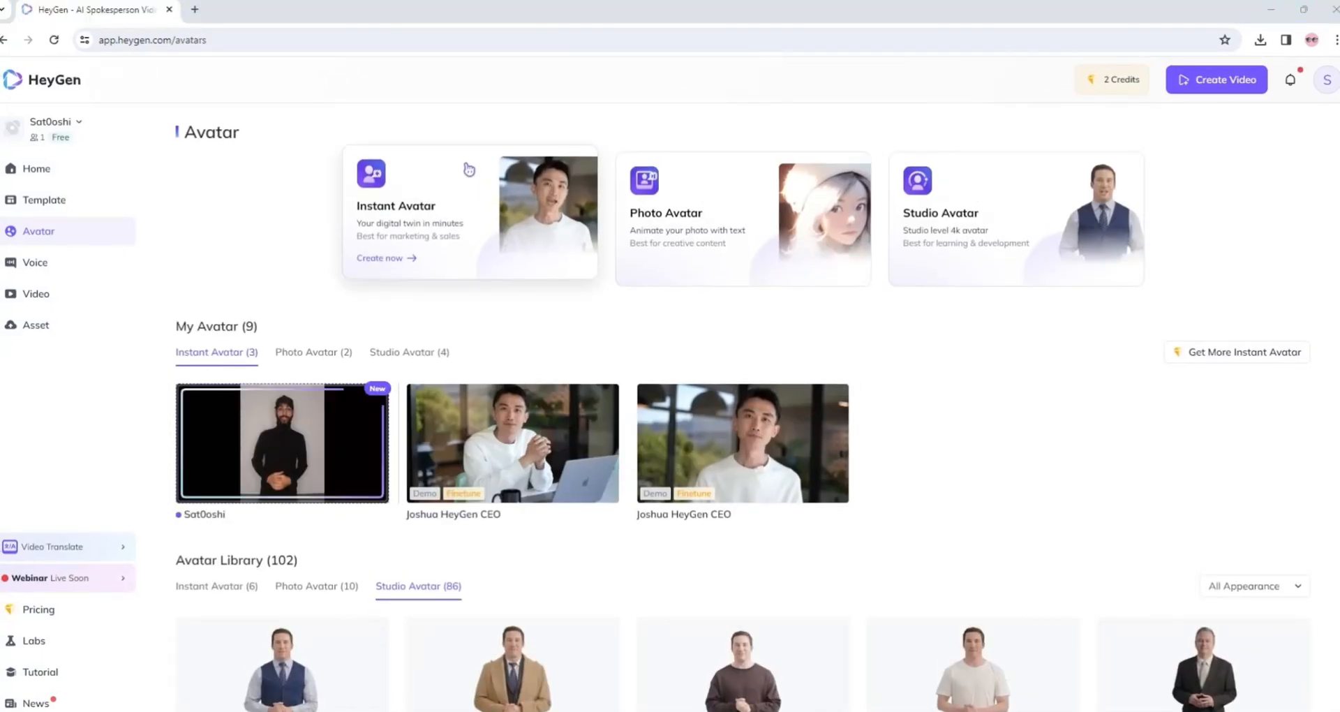
# Open the finished instant avatar, go through its introduction pages and play its preview video.
pyautogui.moveTo(272, 478)
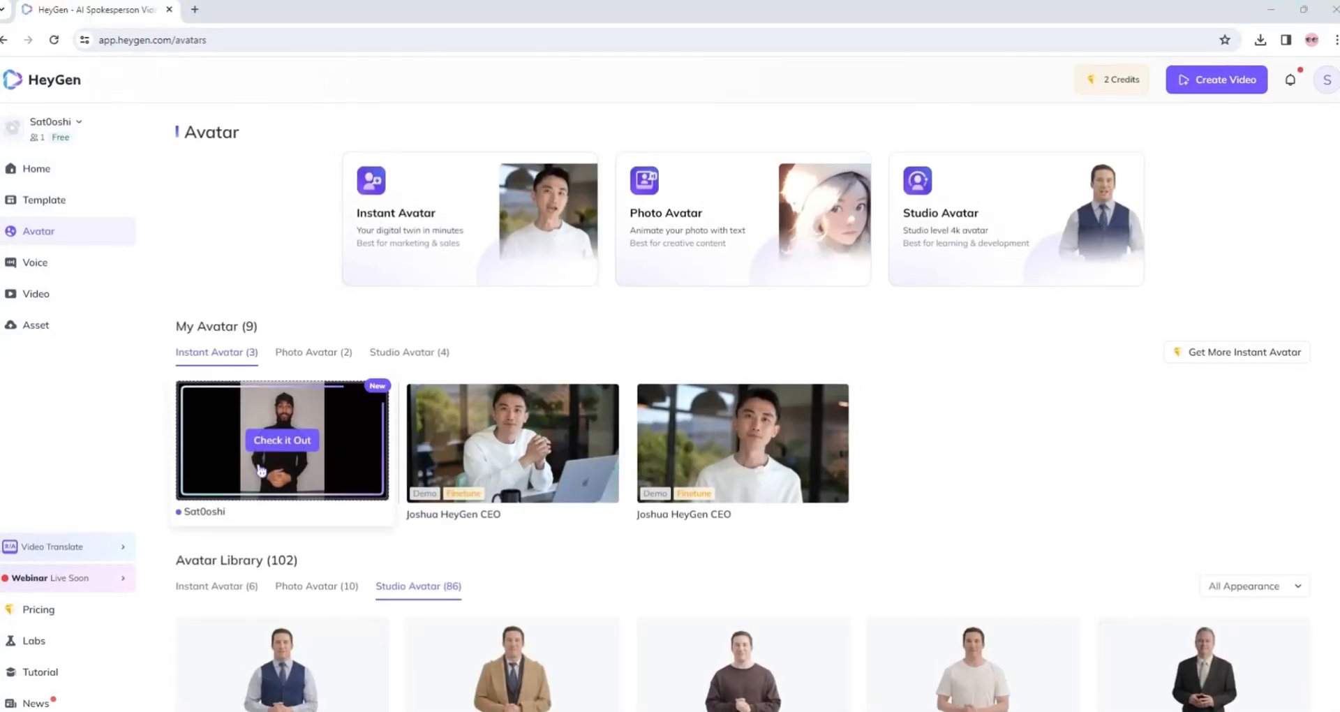
pyautogui.click(282, 440)
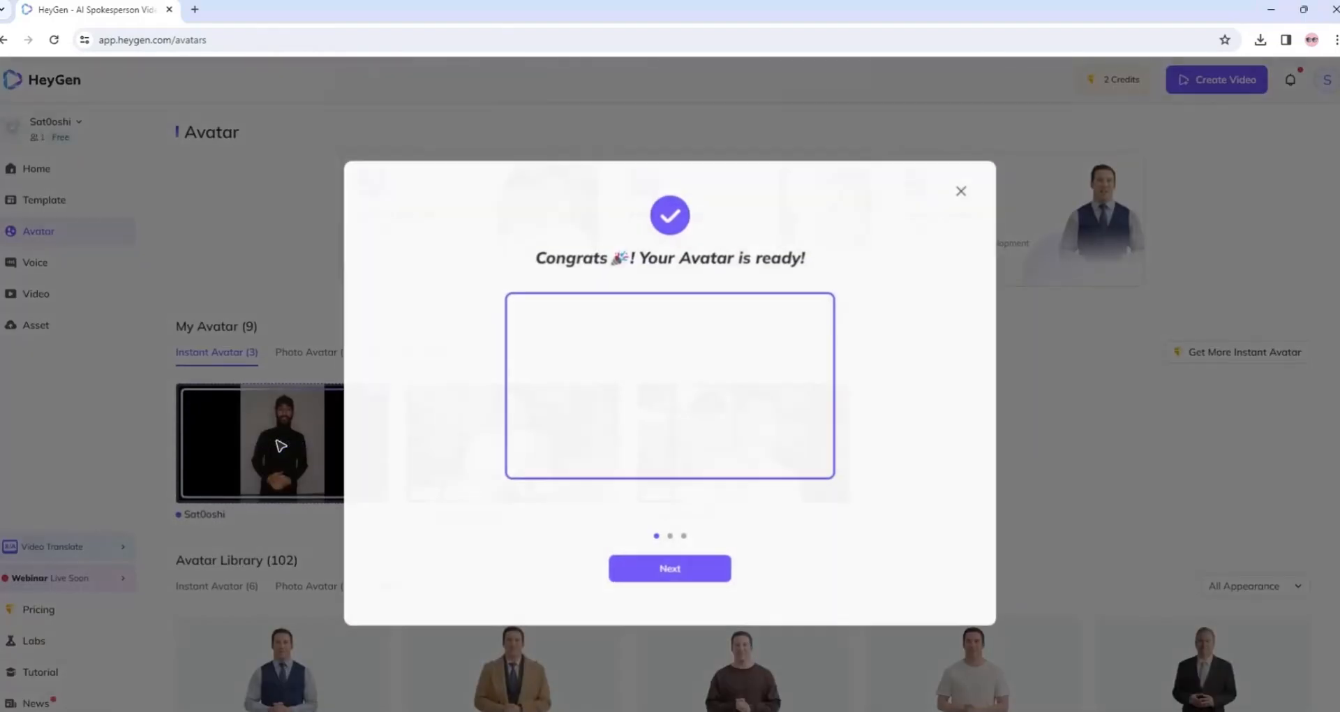
pyautogui.click(675, 584)
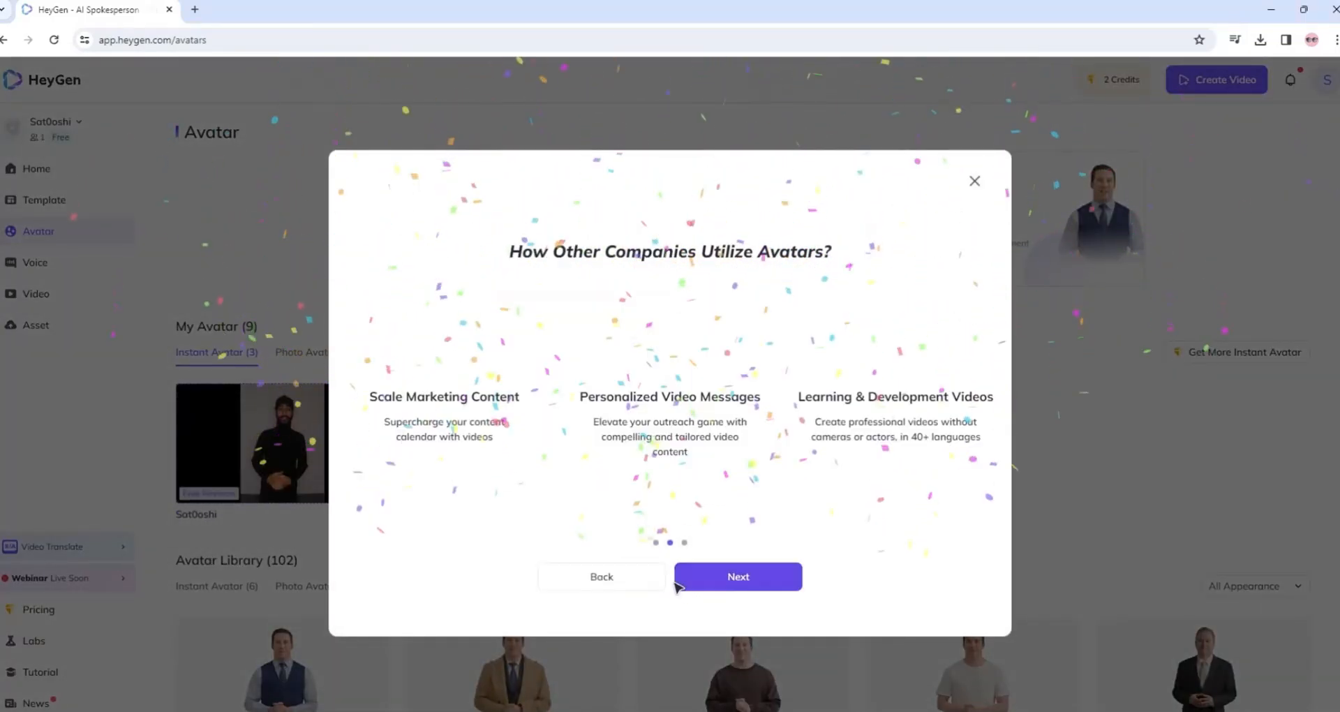
pyautogui.click(738, 583)
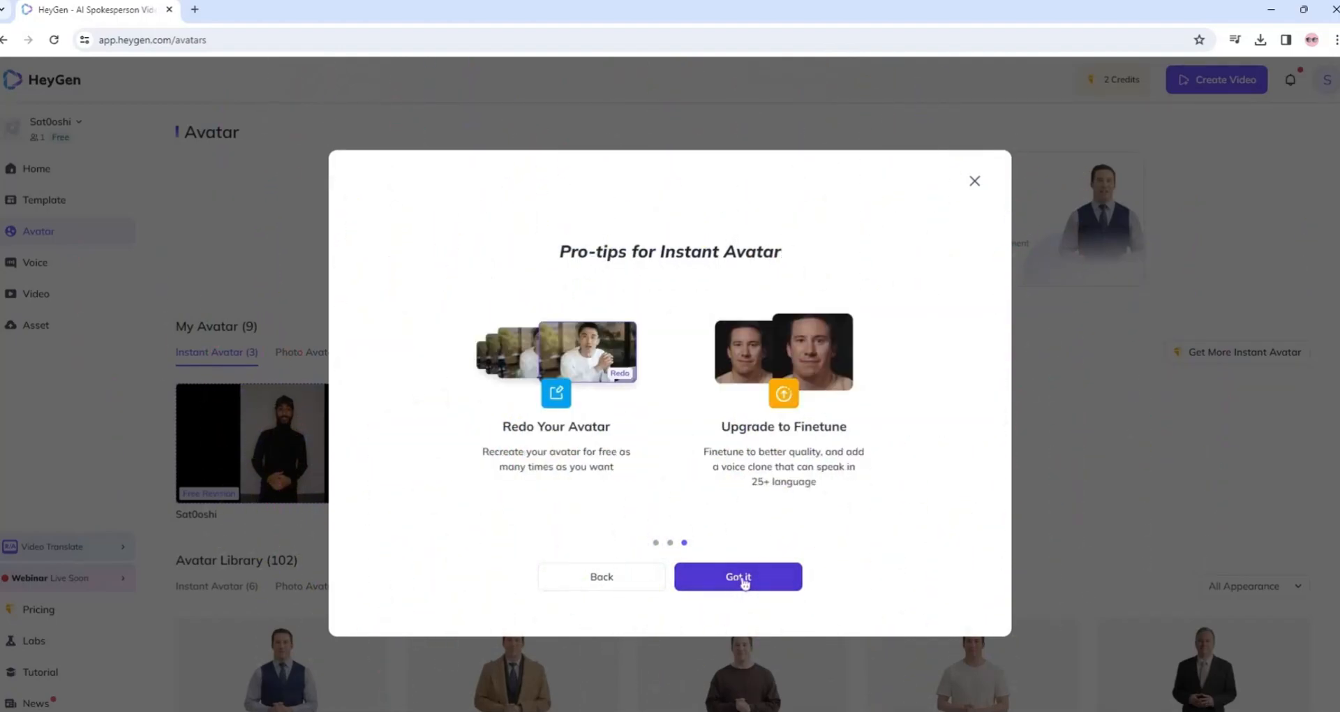
pyautogui.click(743, 580)
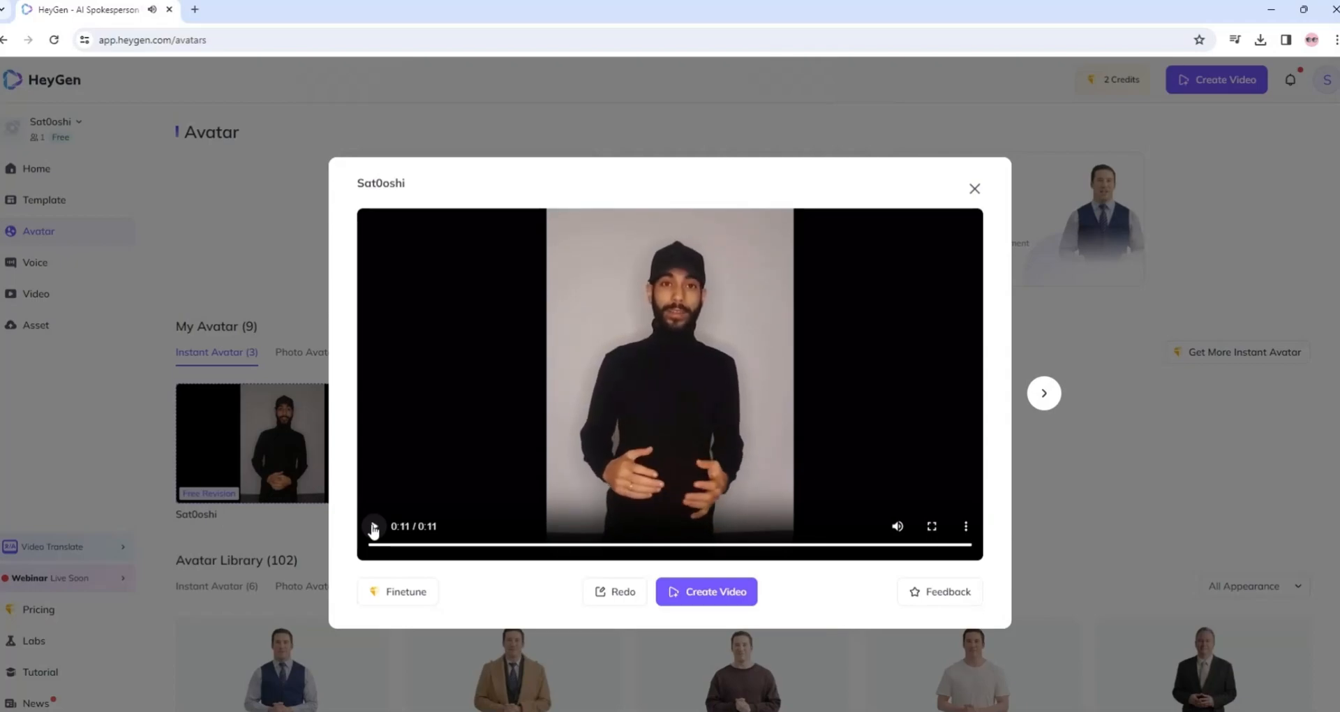
pyautogui.click(374, 528)
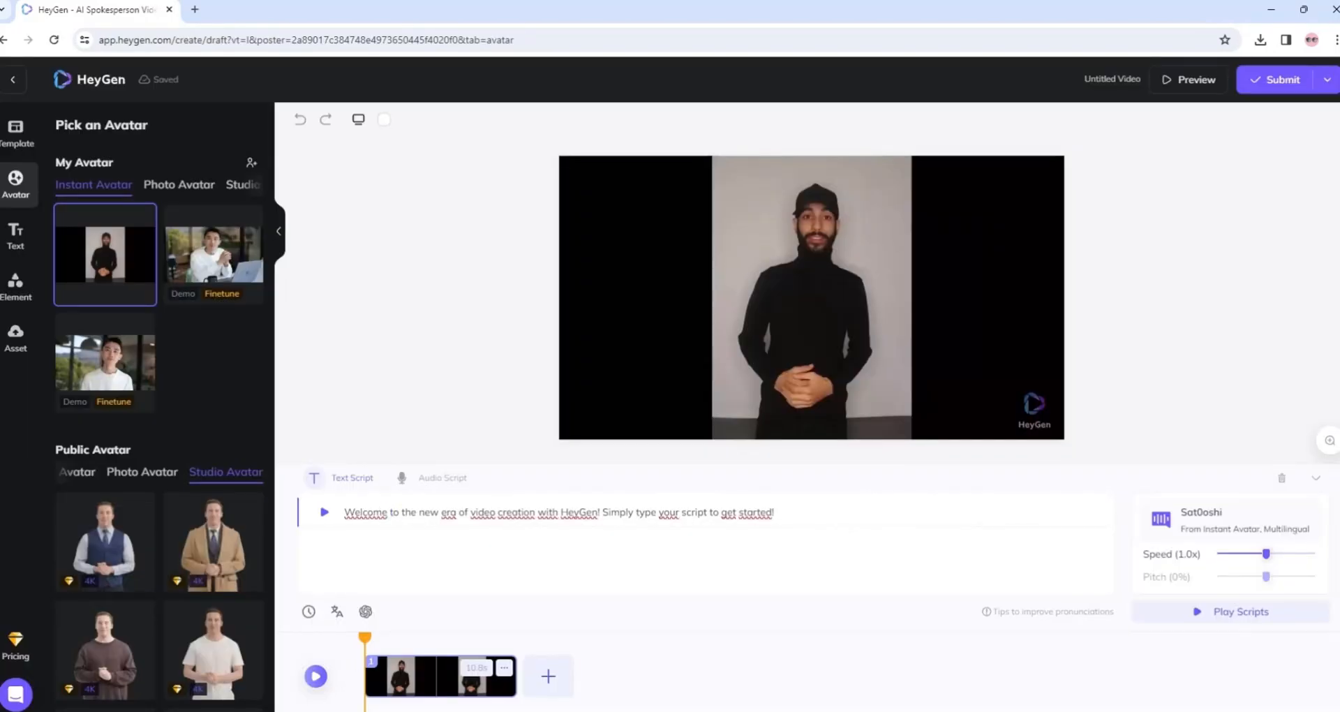
# Replace the sample script with the notes' first two lines, the ChatGPT hacks title and the "Dans cette vidéo" sentence.
pyautogui.hotkey('alt', 'Tab')
pyautogui.click(756, 155)
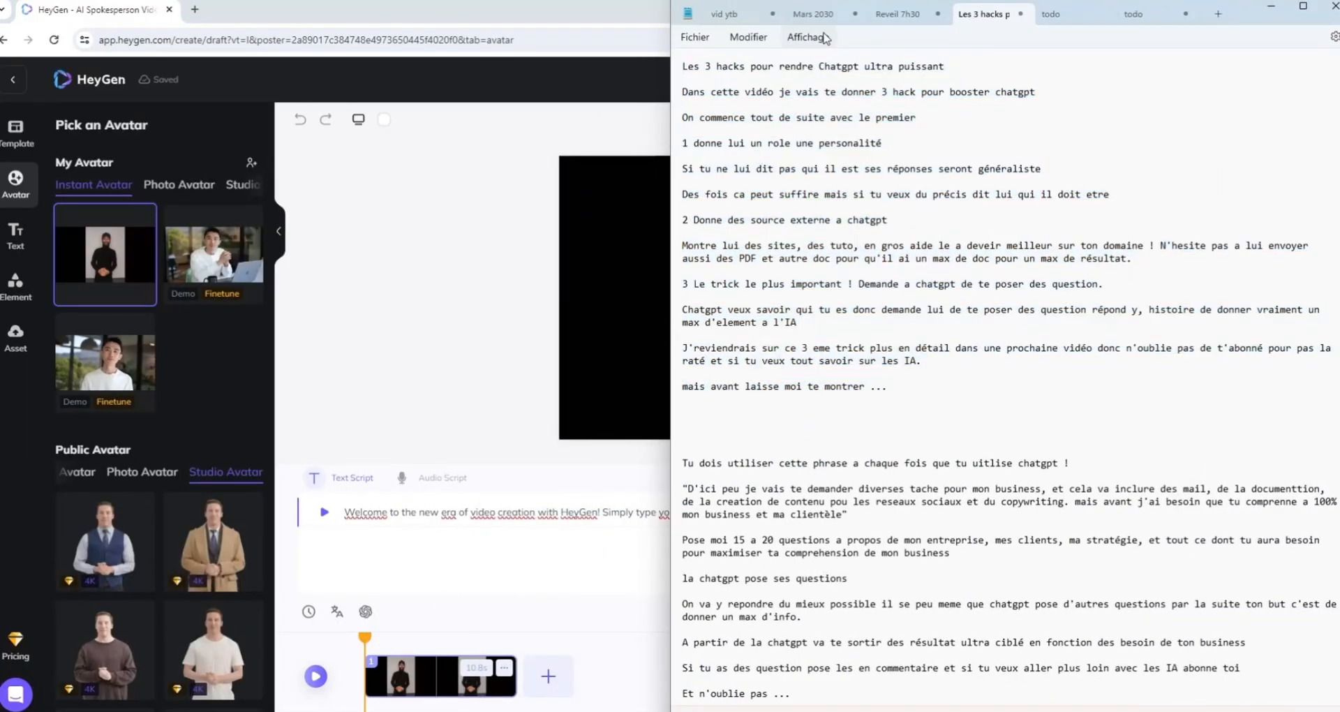
pyautogui.tripleClick(952, 119)
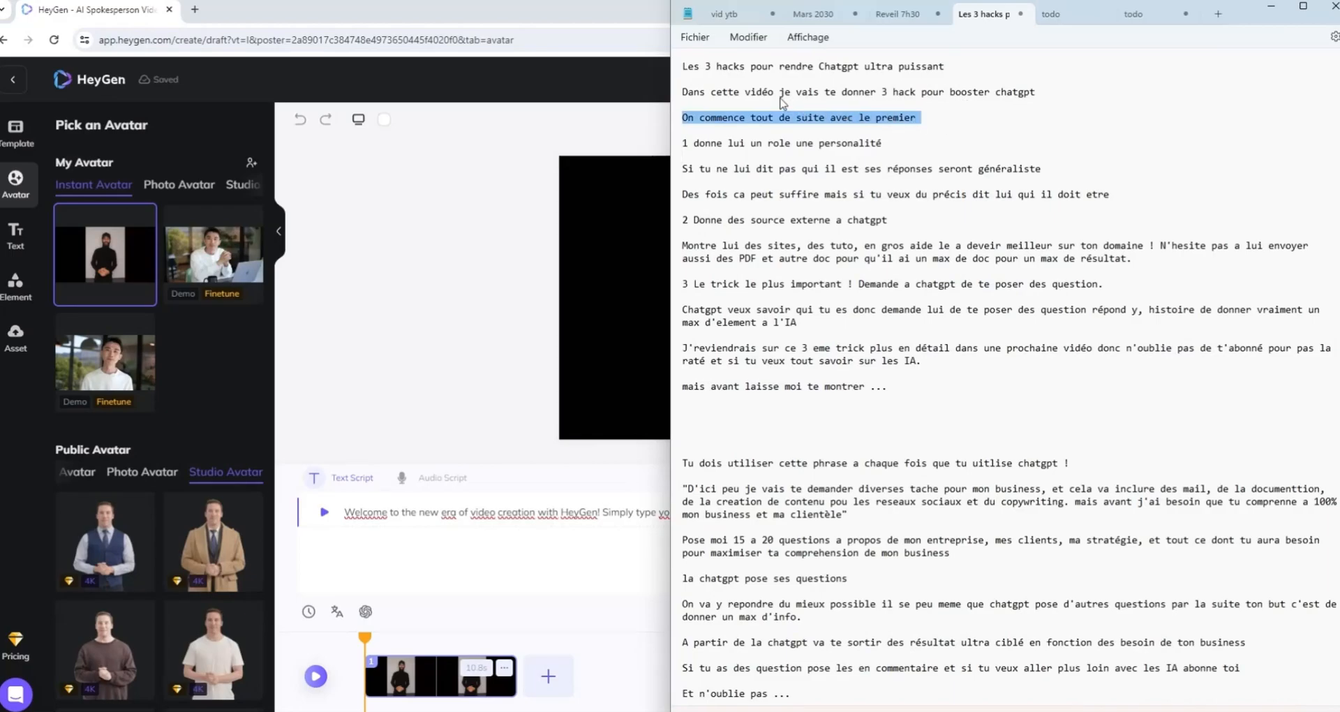
pyautogui.click(1047, 95)
pyautogui.moveTo(1051, 91); pyautogui.dragTo(685, 70)
pyautogui.hotkey('ctrl', 'c')
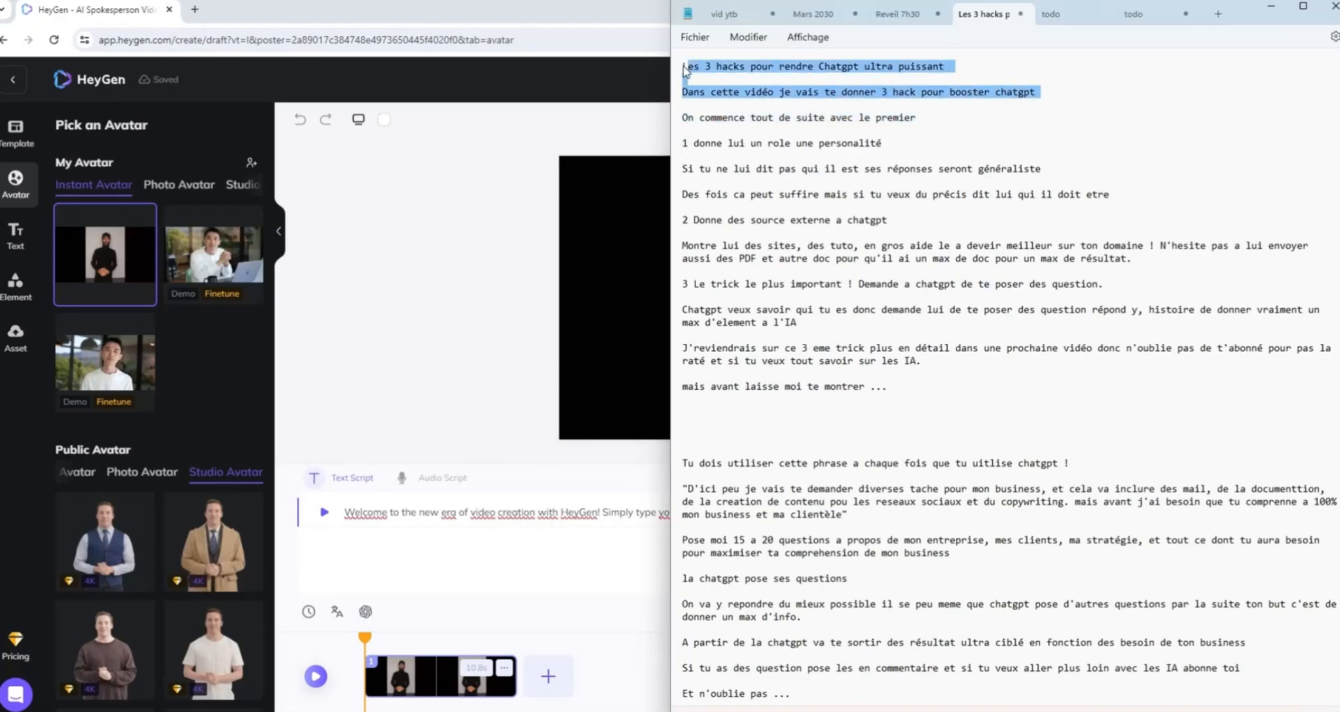
pyautogui.click(404, 533)
pyautogui.moveTo(790, 512); pyautogui.dragTo(340, 515)
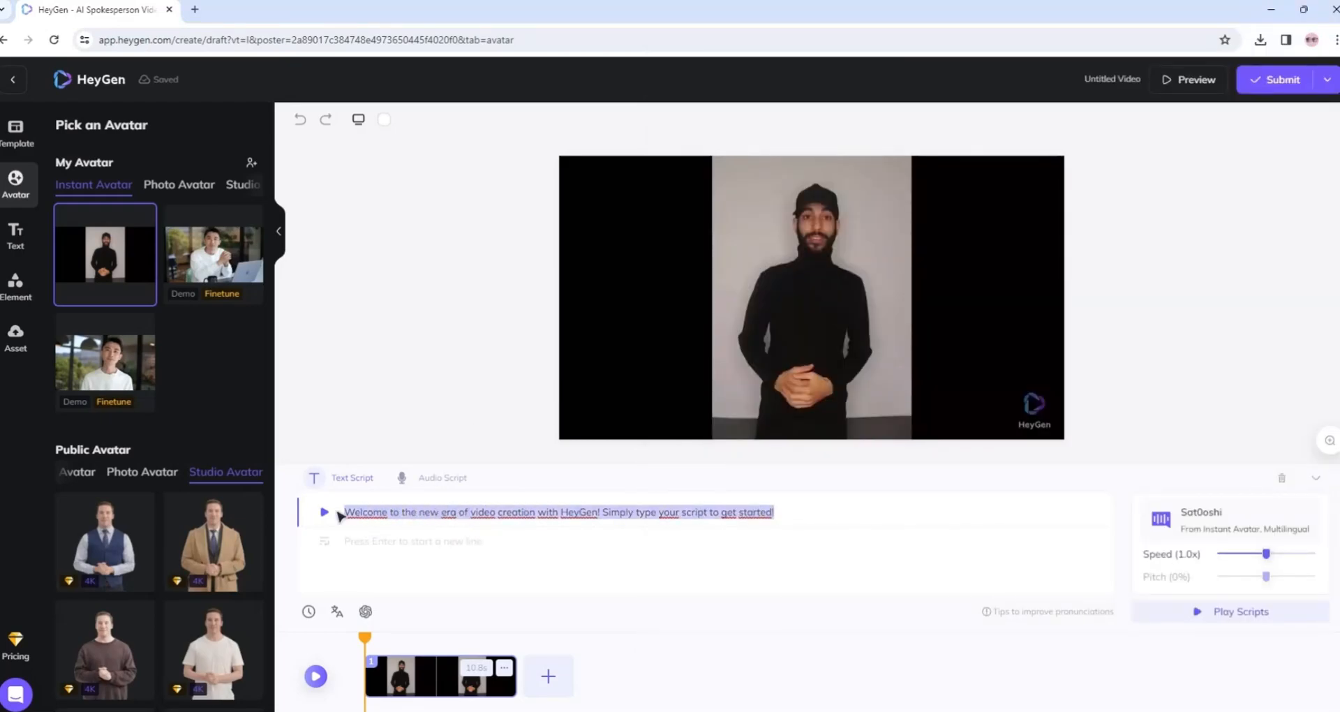
pyautogui.hotkey('ctrl', 'v')
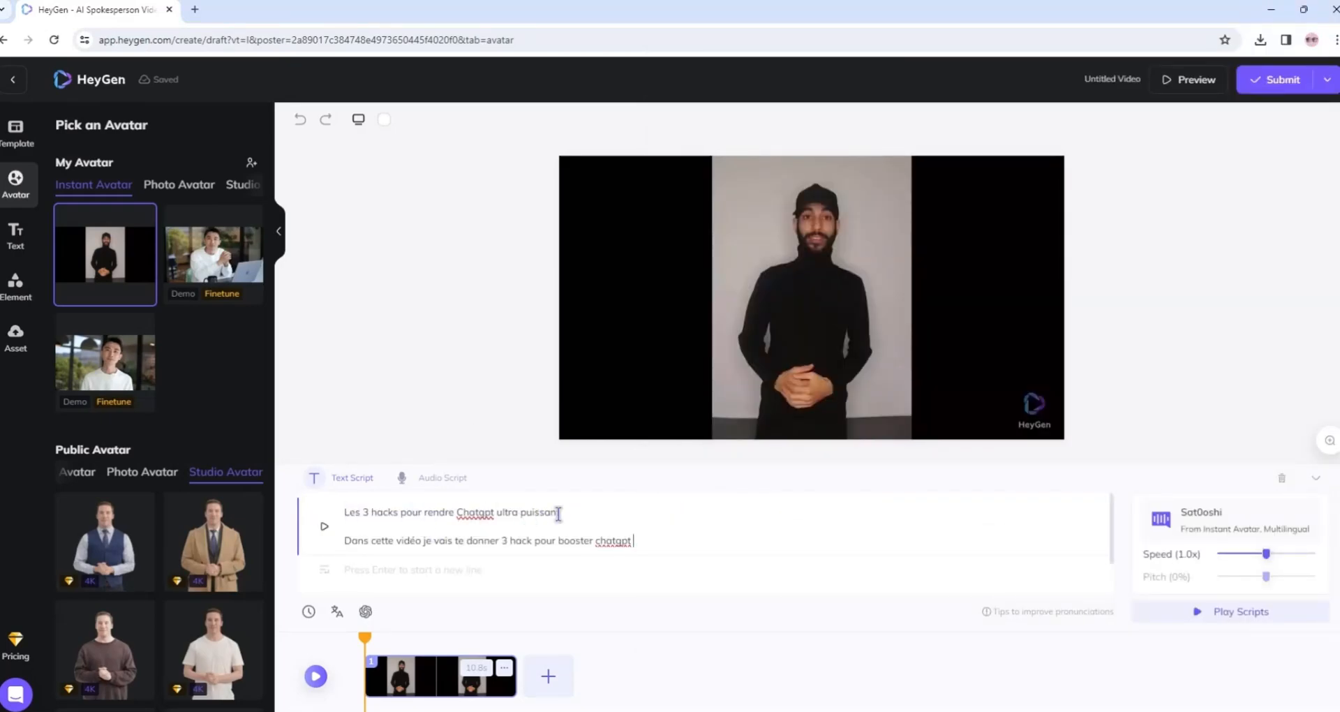
# Join the two script lines into one paragraph with a period after "ultra puissant".
pyautogui.click(578, 509)
pyautogui.press('Delete')
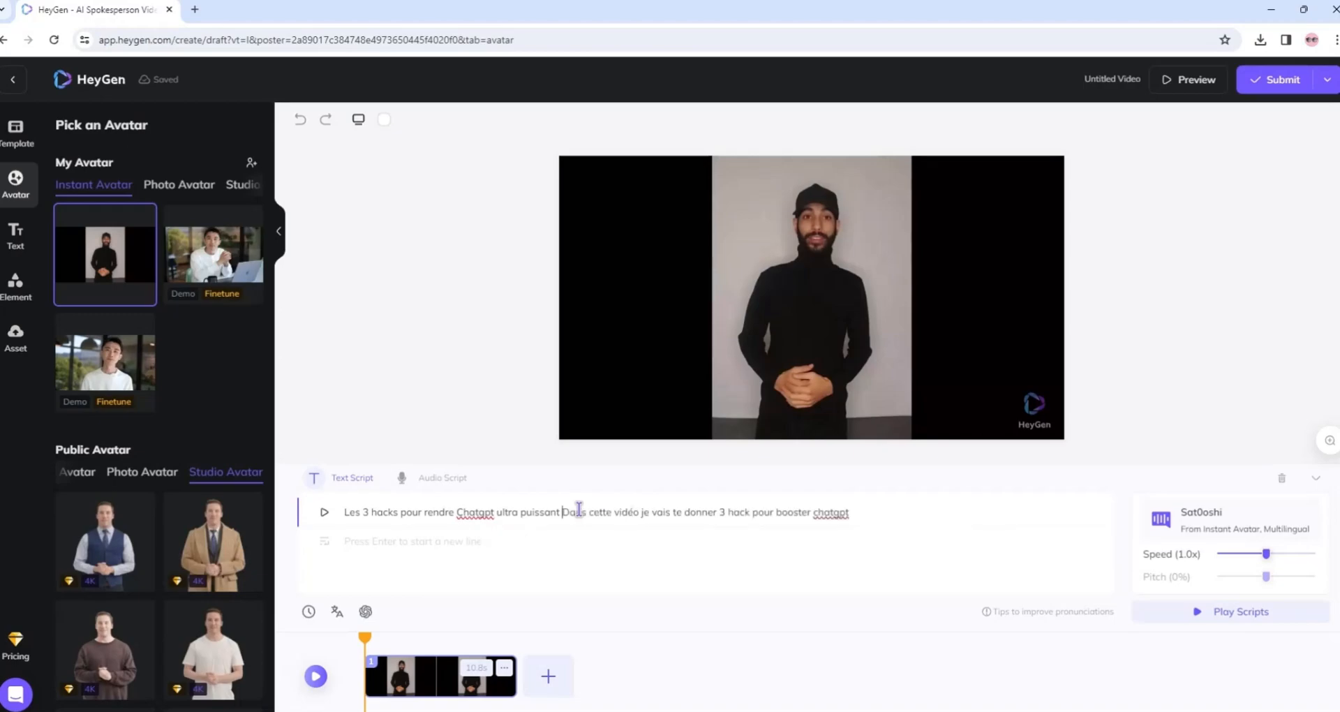
pyautogui.press('BackSpace')
pyautogui.write('.')
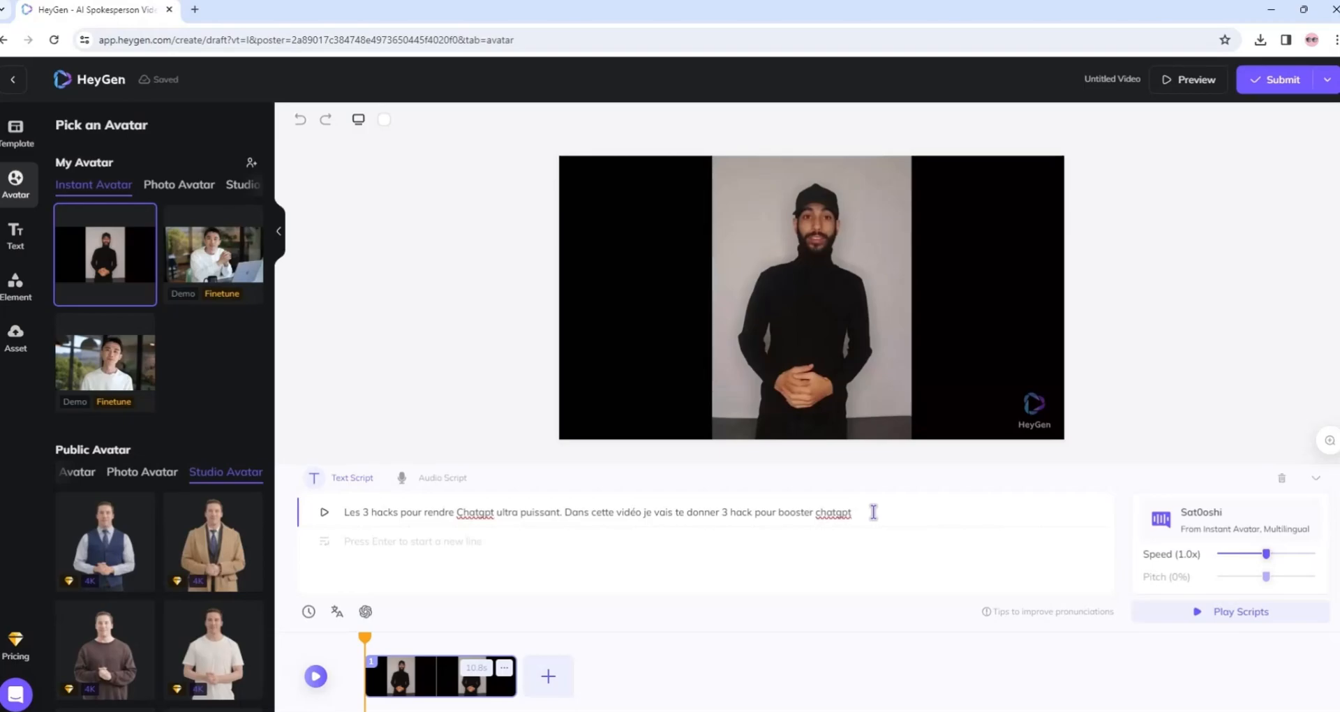
# Add a pause after "booster chatgpt" and paste the notes' sentence "On commence tout de suite avec le premier".
pyautogui.click(308, 611)
pyautogui.hotkey('alt', 'Tab')
pyautogui.moveTo(922, 118); pyautogui.dragTo(883, 144)
pyautogui.write('On commence tout de suite avec le premier !')
# Add the first hack as a new script line reading "Commence par lui donnet un role, une personalité !".
pyautogui.hotkey('alt', 'Tab')
pyautogui.click(354, 538)
pyautogui.write('Donne lui un role une personalité')
pyautogui.click(344, 540)
pyautogui.write('Commence par lui d')
pyautogui.click(464, 541)
pyautogui.press('BackSpace')
pyautogui.press('BackSpace')
pyautogui.press('BackSpace')
pyautogui.press('BackSpace')
pyautogui.write('t,')
# Add a pause and the notes' two sentences from "Si tu ne lui dit pas", joined with a period, to the first hack.
pyautogui.hotkey('alt', 'Tab')
pyautogui.moveTo(683, 169); pyautogui.dragTo(1114, 205)
pyautogui.hotkey('alt', 'Tab')
pyautogui.click(309, 612)
pyautogui.write('Si tu ne lui dit pas qui il est ses réponses seront généraliste  Des fois ca peut suffire mais si tu veux du précis dit lui qui il doit etre')
pyautogui.click(872, 525)
pyautogui.write('.')
pyautogui.press('Delete')
pyautogui.press('Delete')
# Add the notes' second hack about external sources as a new script paragraph, join its lines and insert a pause.
pyautogui.click(443, 541)
pyautogui.press('Return')
pyautogui.hotkey('alt', 'Tab')
pyautogui.moveTo(683, 230); pyautogui.dragTo(1137, 272)
pyautogui.hotkey('alt', 'Tab')
pyautogui.write("Donne des source externe a chatgpt ! Montre lui des sites, des tuto, en gros aide le a deveir meilleur sur ton domaine ! N'hesite pas a lui envoyer aussi des PDF et autre doc pour qu'il ai un max de doc pour un max de résultat.")
pyautogui.press('Delete')
pyautogui.press('Delete')
pyautogui.click(309, 611)
# Add the notes' third hack about having ChatGPT ask questions as a new paragraph, join its lines and insert a pause.
pyautogui.click(646, 524)
pyautogui.press('Return')
pyautogui.hotkey('alt', 'Tab')
pyautogui.moveTo(693, 285); pyautogui.dragTo(922, 361)
pyautogui.hotkey('alt', 'Tab')
pyautogui.write("Le trick le plus important ! Demande a chatgpt de te poser des question.  Chatgpt veux savoir qui tu es donc demande lui de te poser des question répond y, histoire de donner vraiment un max d'element a l'IA  J'reviendrais sur ce 3 eme trick plus en détail dans une prochaine vidéo donc n'oublie pas de t'abonné pour pas la raté et si tu veux tout savoir sur les IA.")
pyautogui.click(690, 513)
pyautogui.press('Delete')
pyautogui.press('Delete')
pyautogui.click(308, 611)
# Add a period and a pause to the third hack, and paste "mais avant laisse moi te montrer ..." as a new line.
pyautogui.click(594, 524)
pyautogui.write('.')
pyautogui.click(309, 611)
pyautogui.click(566, 540)
pyautogui.press('Return')
pyautogui.hotkey('alt', 'Tab')
pyautogui.moveTo(889, 387); pyautogui.dragTo(682, 388)
pyautogui.hotkey('alt', 'Tab')
pyautogui.write('mais avant laisse moi te montrer ...')
# Review the full script and submit the video.
pyautogui.scroll(1, 510, 522)
pyautogui.scroll(-2, 510, 522)
pyautogui.scroll(2, 510, 522)
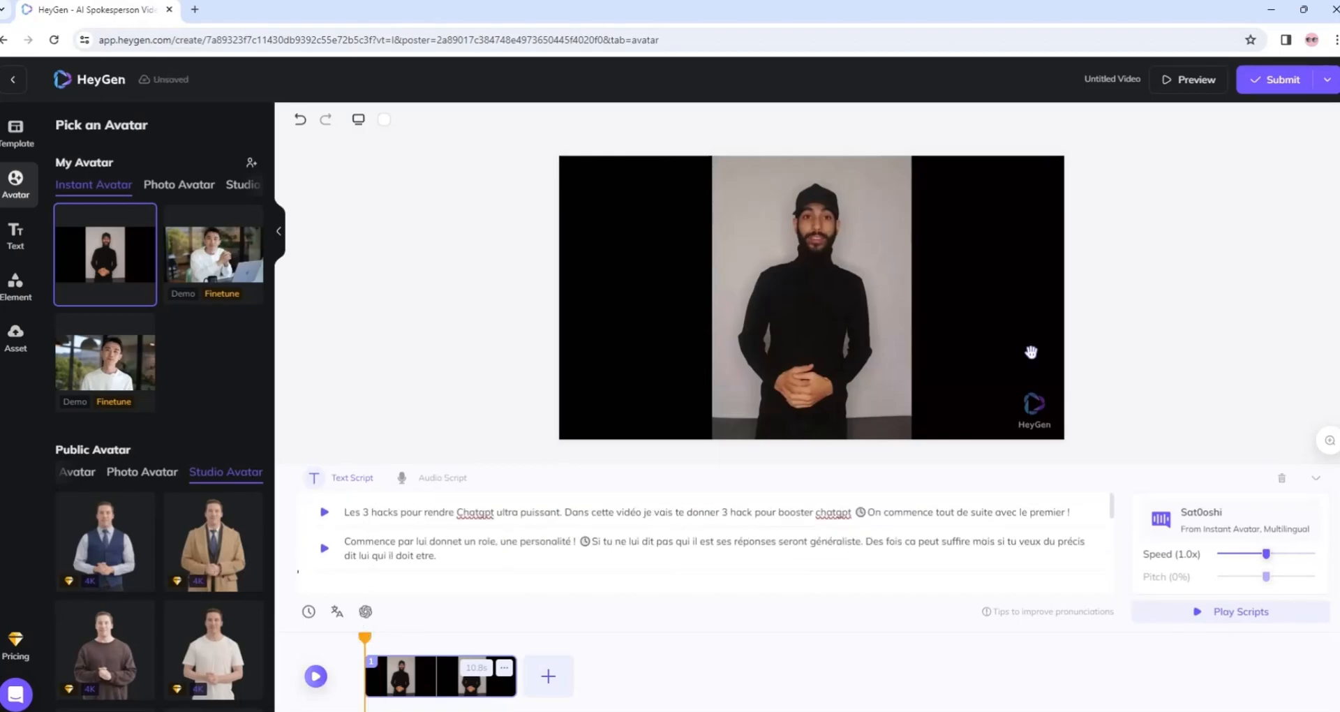
pyautogui.click(1279, 79)
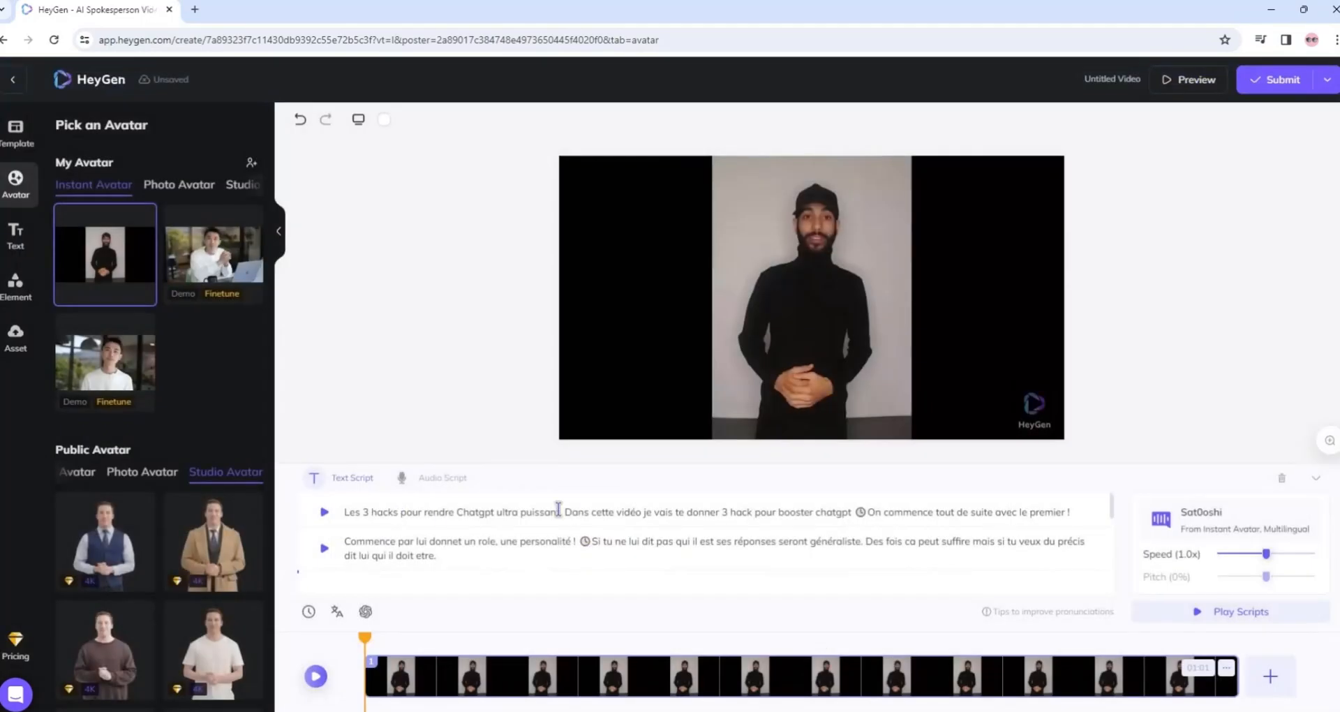
# Add exclamation marks after "booster chatgpt" in the script's intro and after "qui il doit être" at the end of the first hack.
pyautogui.click(559, 510)
pyautogui.click(854, 513)
pyautogui.write('!')
pyautogui.click(452, 557)
pyautogui.press('BackSpace')
pyautogui.write('!')
pyautogui.scroll(-2, 484, 528)
pyautogui.scroll(2, 484, 528)
pyautogui.scroll(-5, 499, 532)
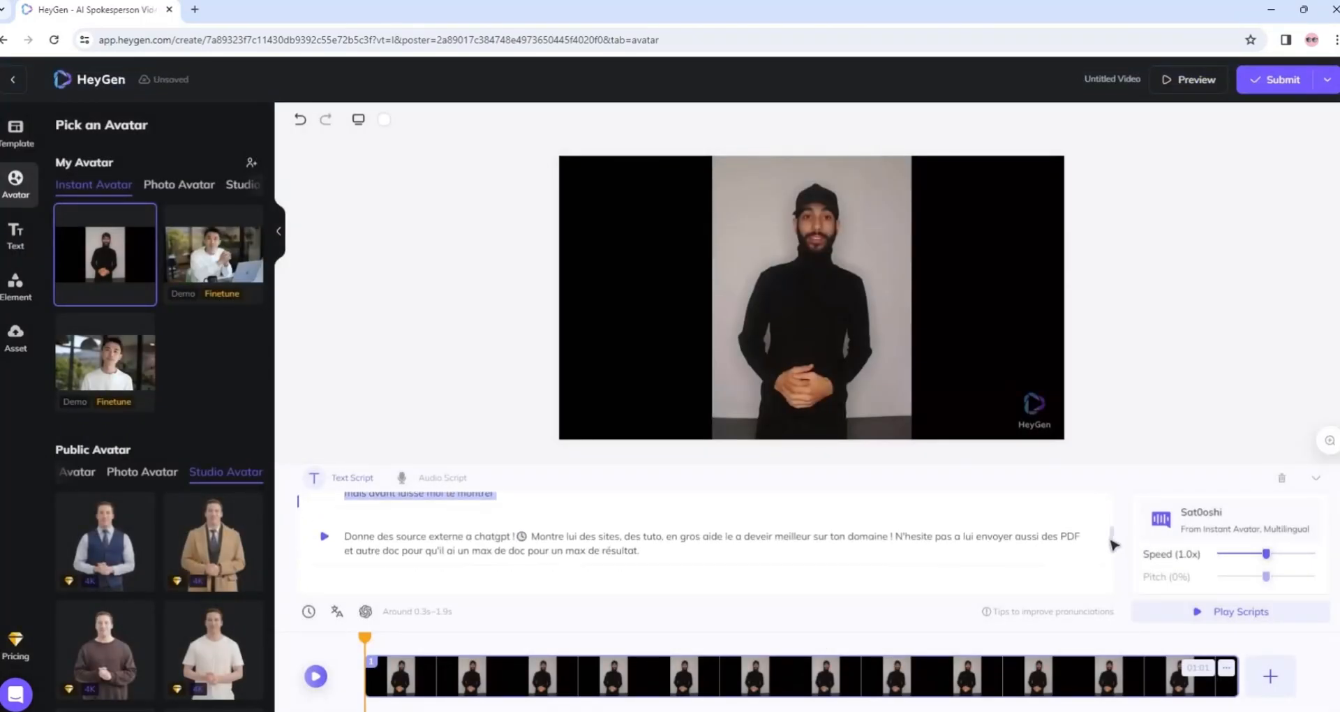
# Place "Mais avant laisse moi te montrer ..." on its own line at the script's end and play that line.
pyautogui.click(708, 560)
pyautogui.press('Return')
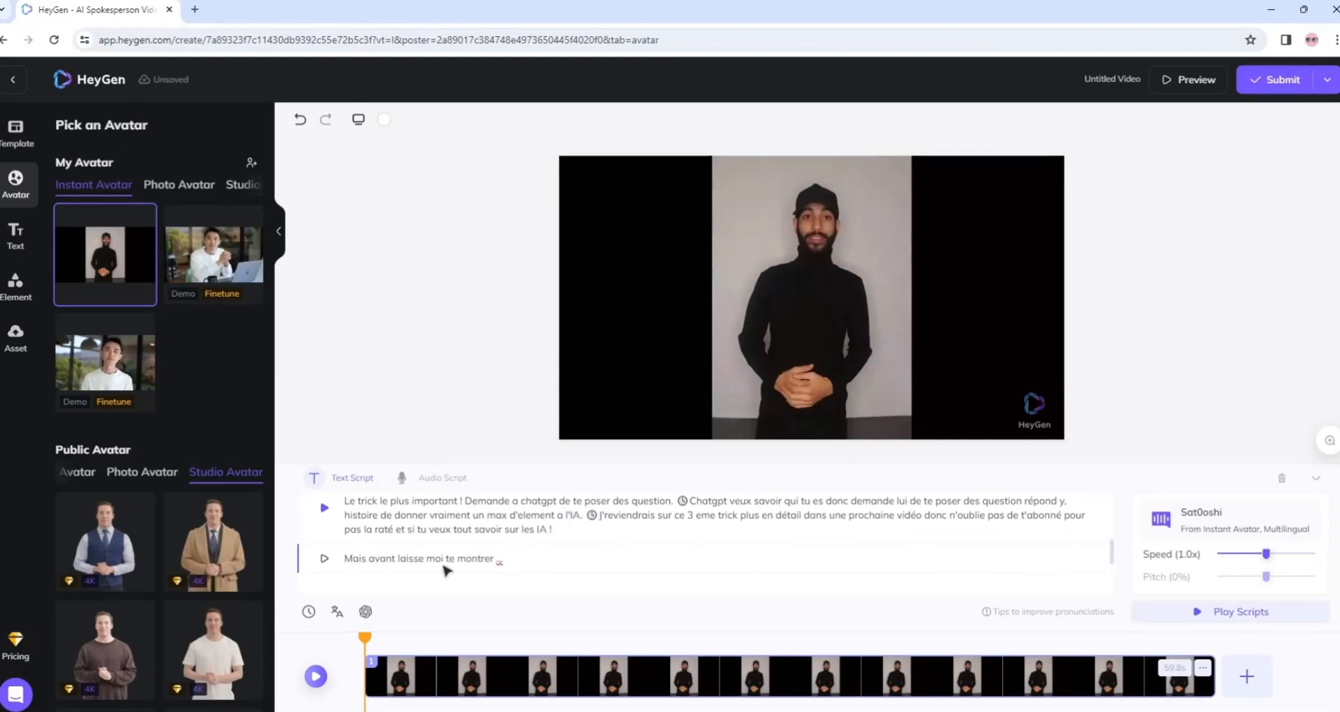
pyautogui.click(325, 559)
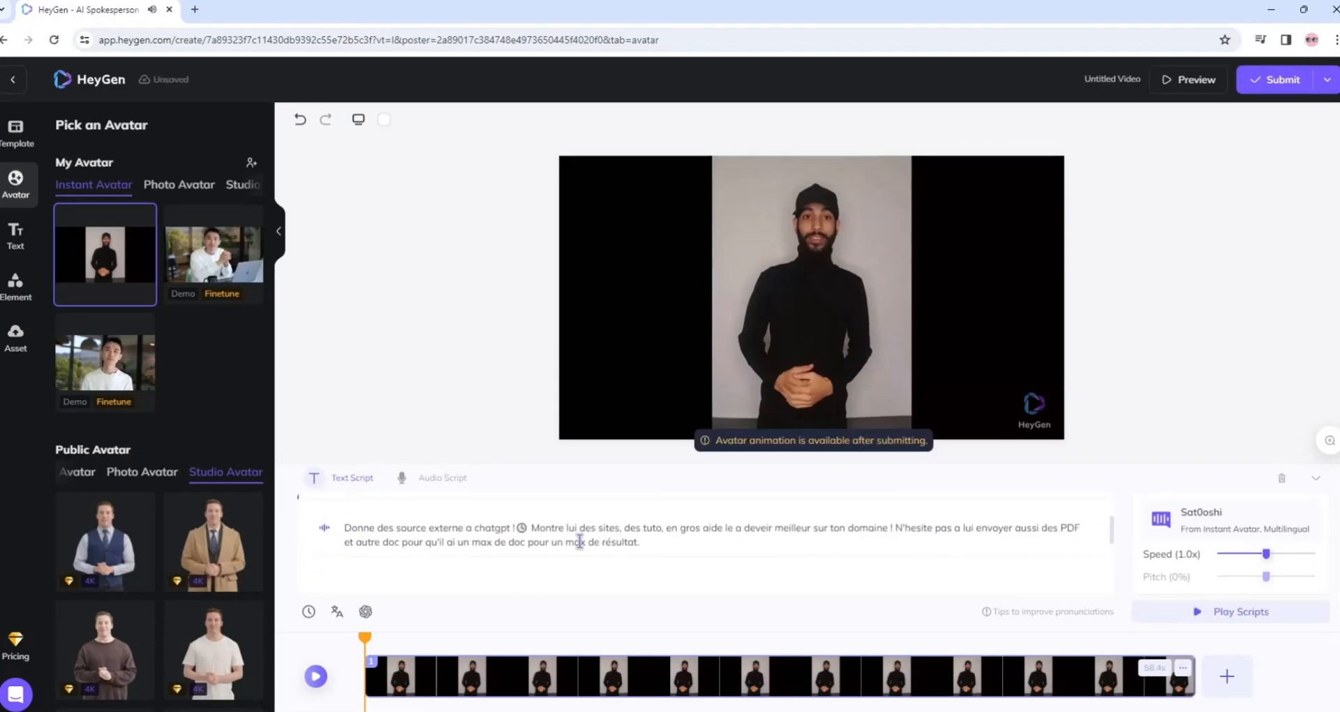
# In the second hack, change "un max de doc" to "un max de connaissance", correct "deveir" to "devenir", and play the paragraph.
pyautogui.click(527, 542)
pyautogui.press('BackSpace')
pyautogui.press('BackSpace')
pyautogui.press('BackSpace')
pyautogui.write('connaissance')
pyautogui.click(766, 530)
pyautogui.write('n')
pyautogui.click(324, 528)
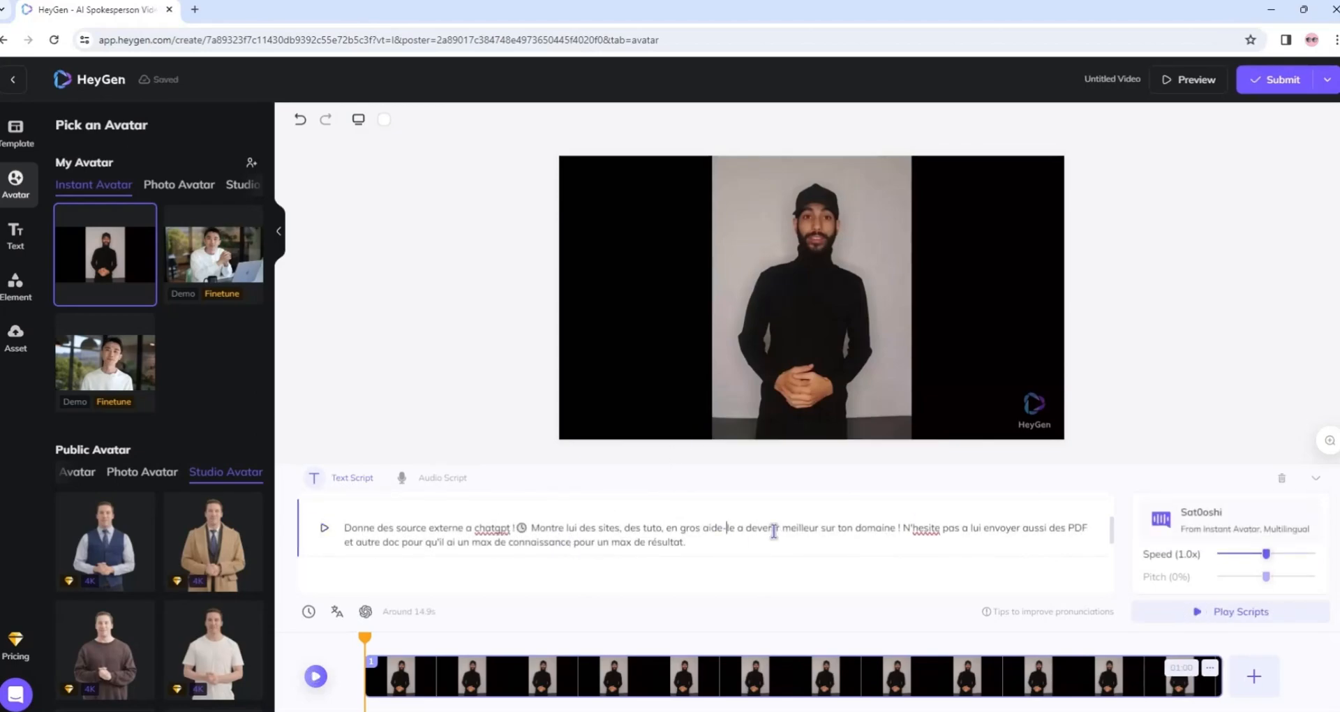
# Play back the script's paragraphs to check the cloned voice, and submit the video for generation.
pyautogui.scroll(-2, 410, 527)
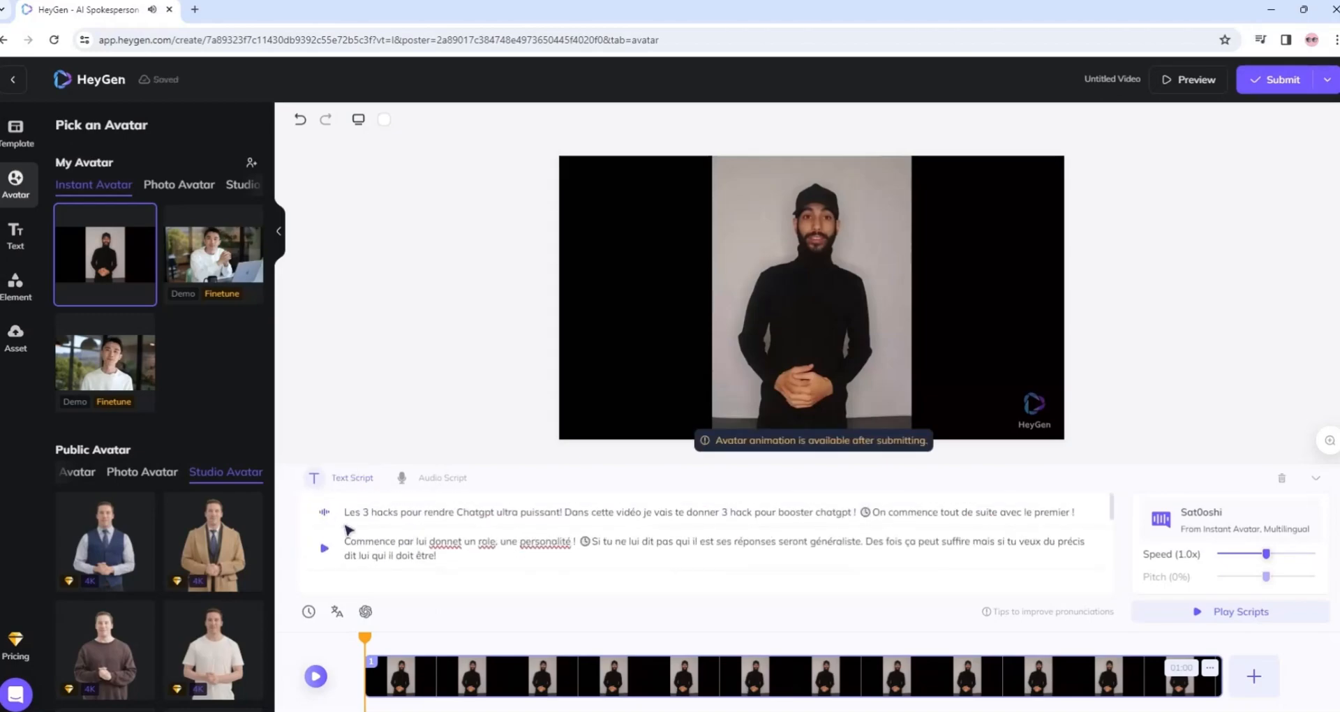
pyautogui.click(323, 548)
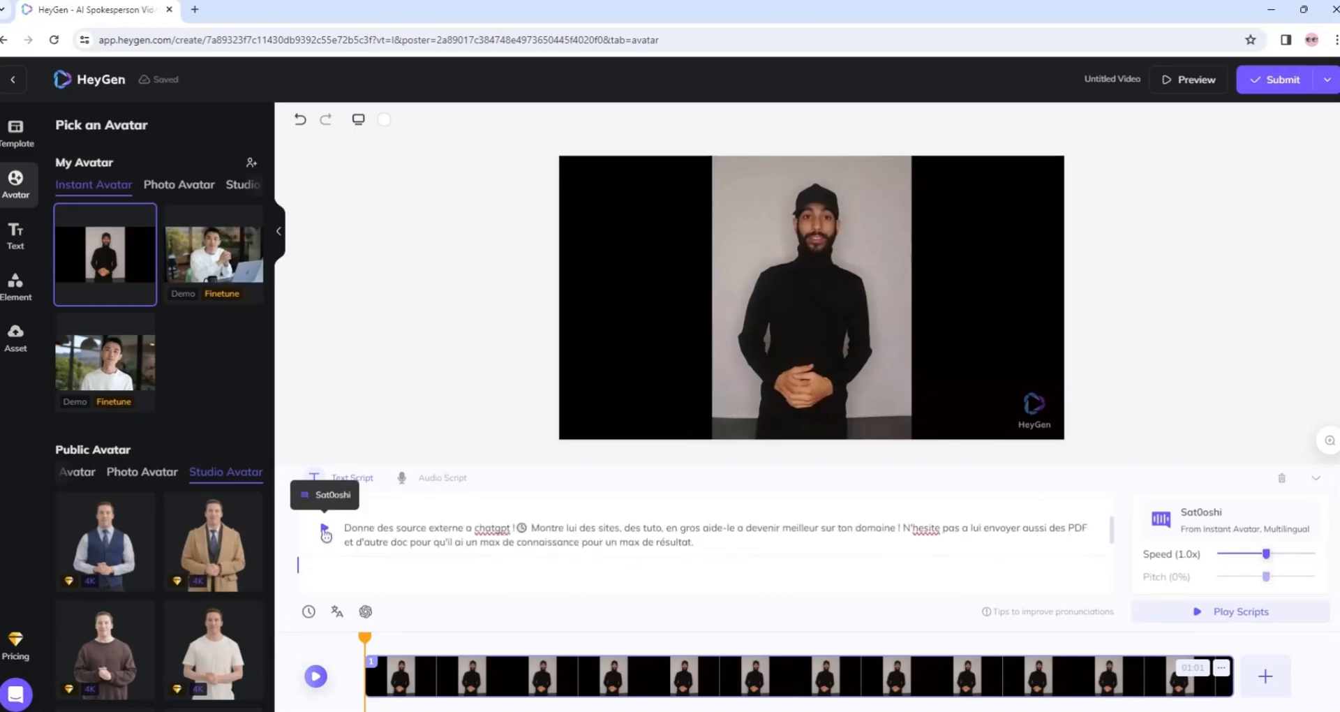
pyautogui.click(325, 529)
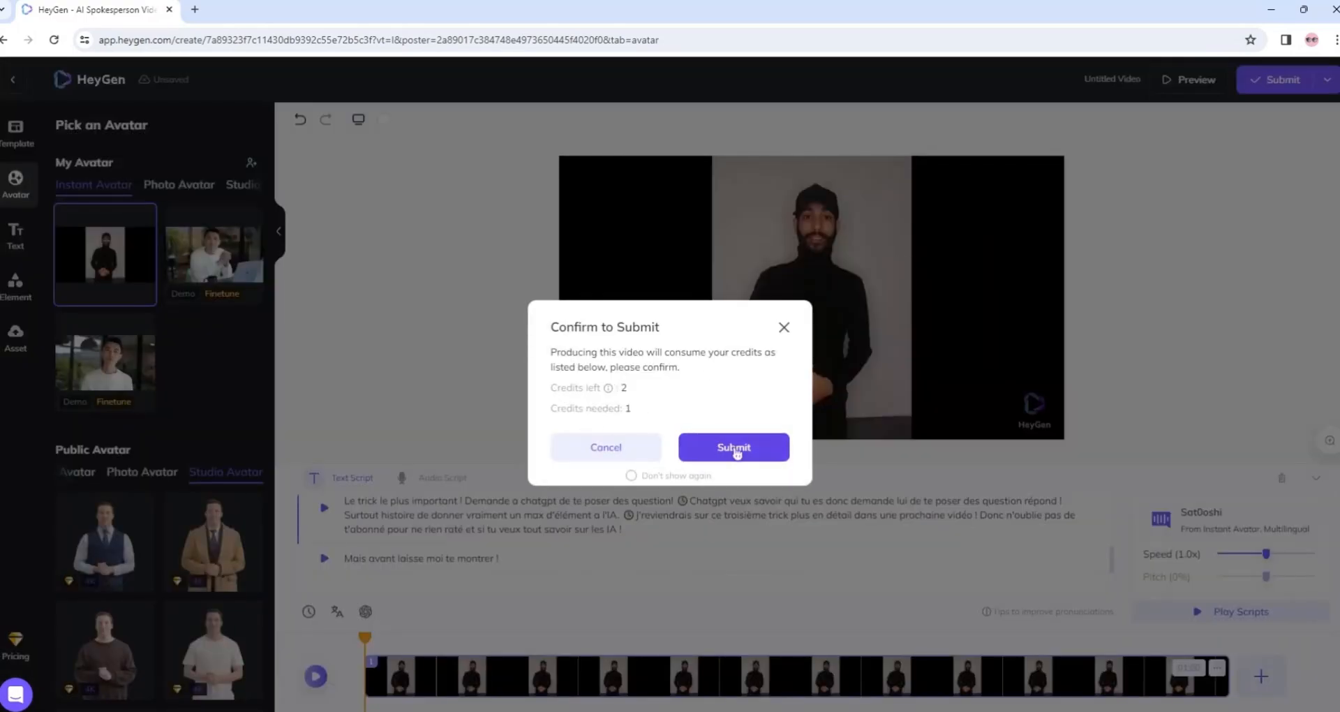
pyautogui.click(741, 455)
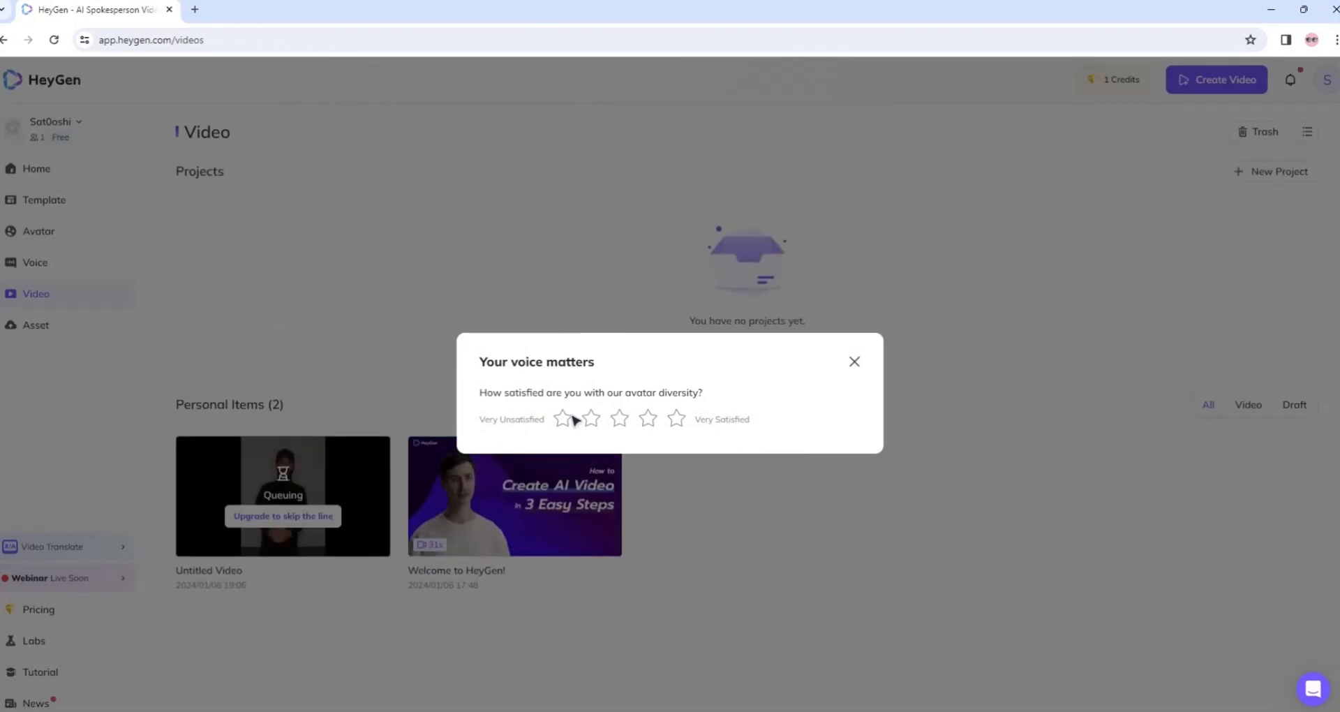
# Rate the avatar diversity five stars in the survey and dismiss the follow-up question.
pyautogui.click(678, 420)
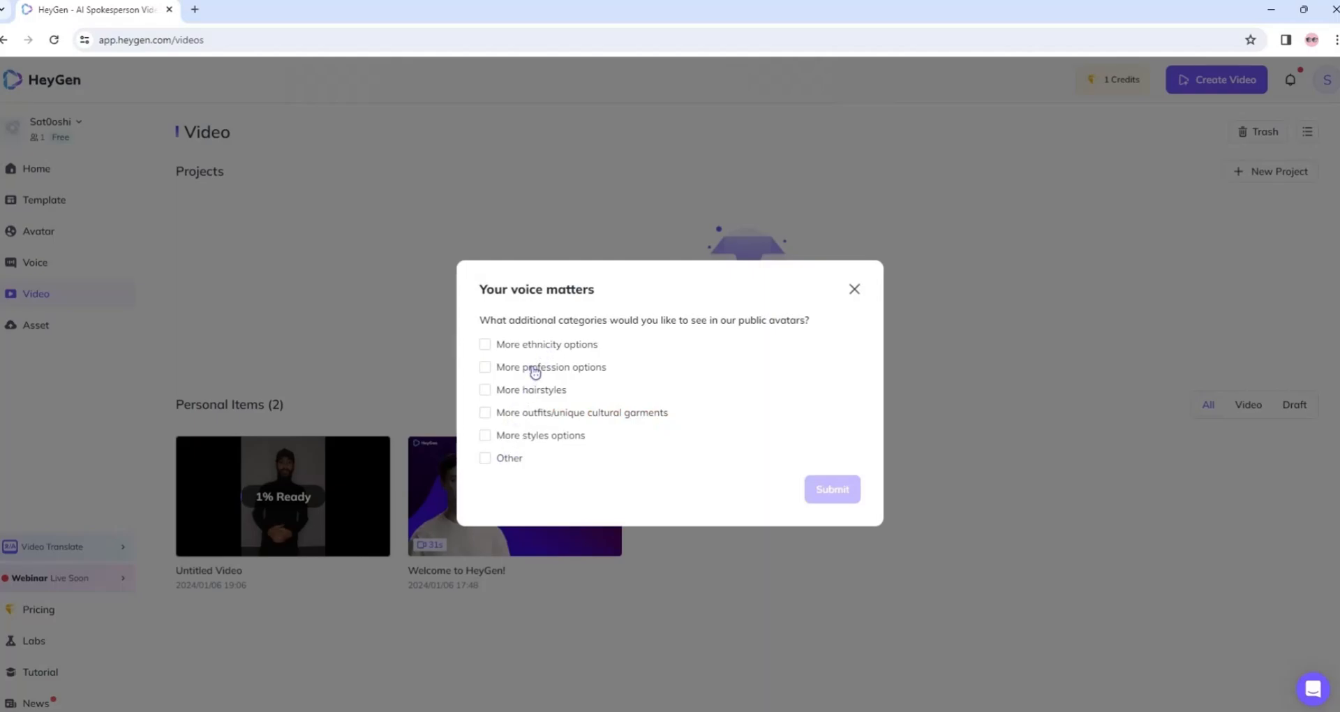
pyautogui.click(853, 290)
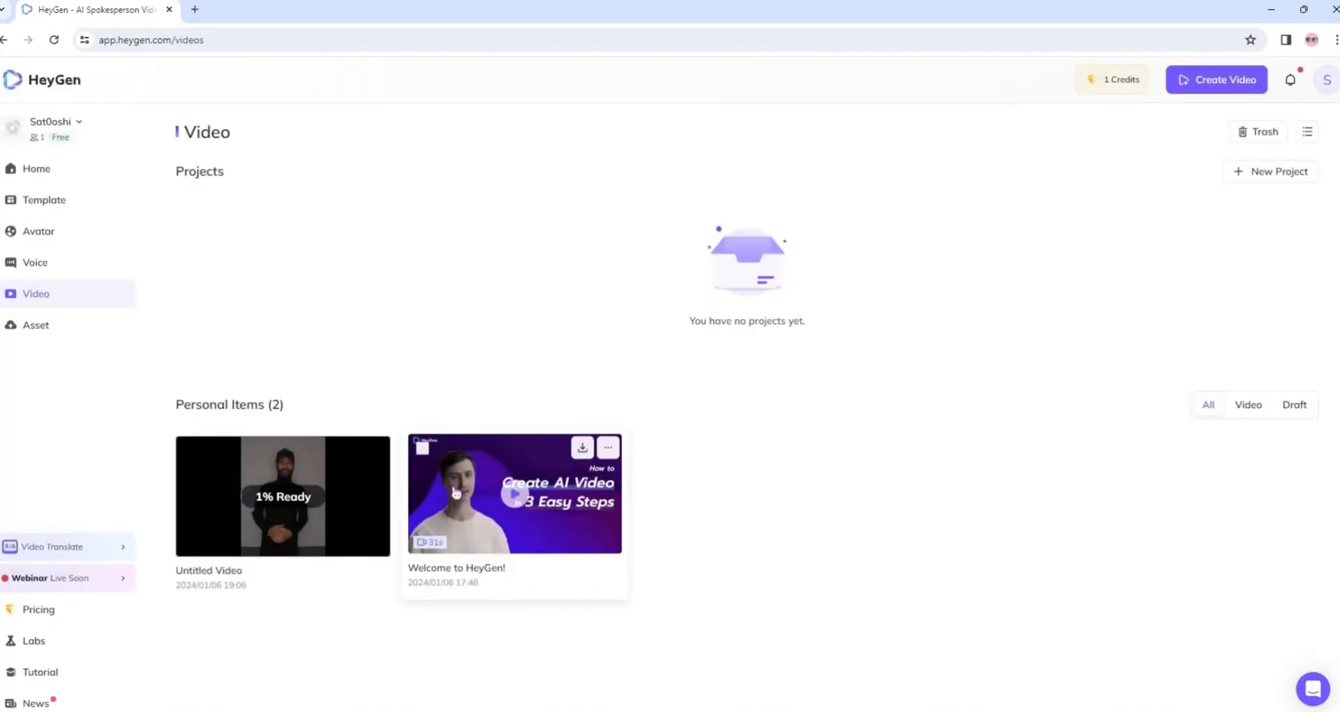
# Open the generated Untitled Video and play it, skipping ahead to sample it before rewinding to the start.
pyautogui.click(242, 493)
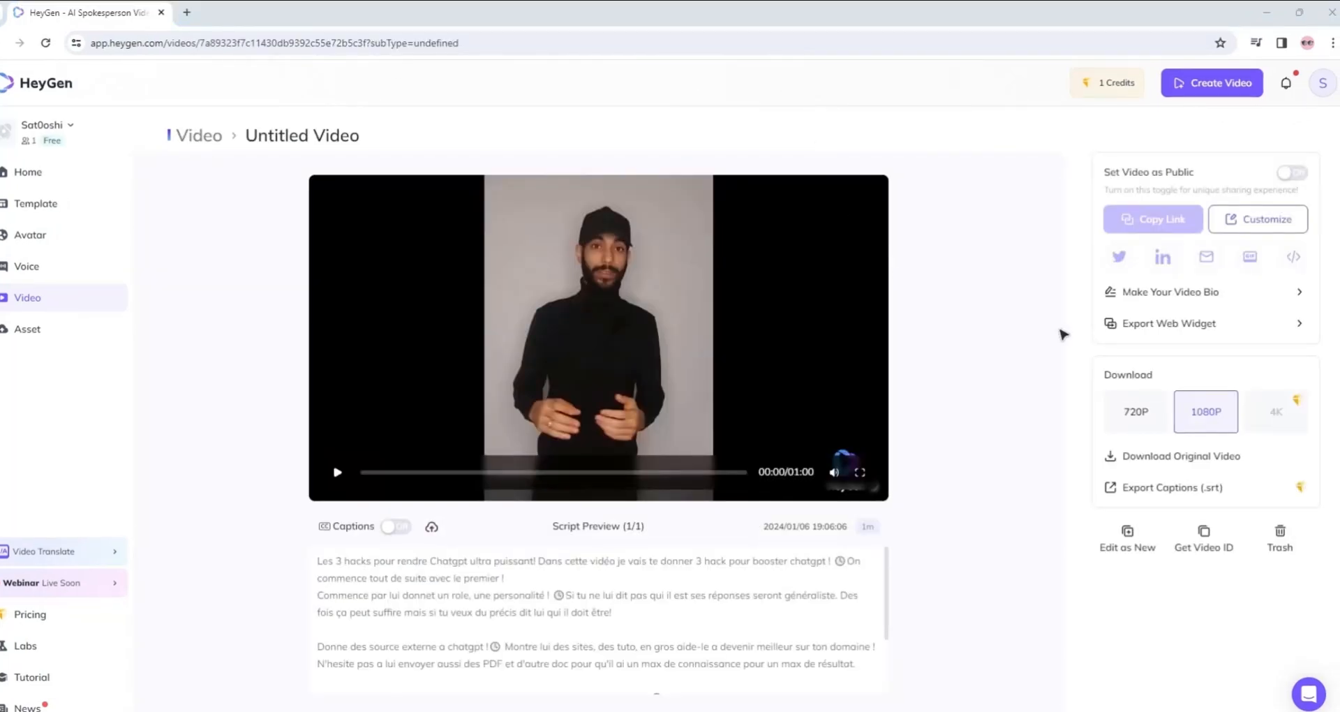
pyautogui.click(337, 472)
pyautogui.moveTo(389, 480); pyautogui.dragTo(649, 479)
pyautogui.click(337, 472)
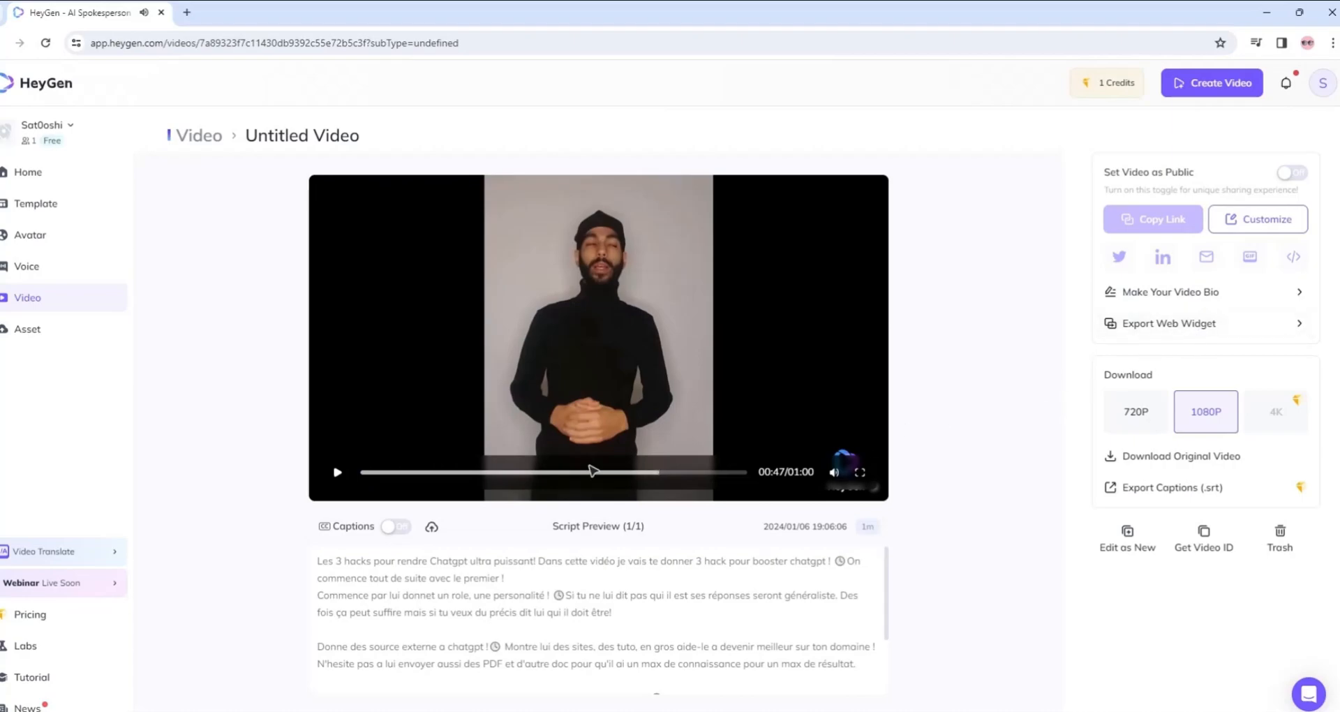
pyautogui.moveTo(626, 485); pyautogui.dragTo(266, 472)
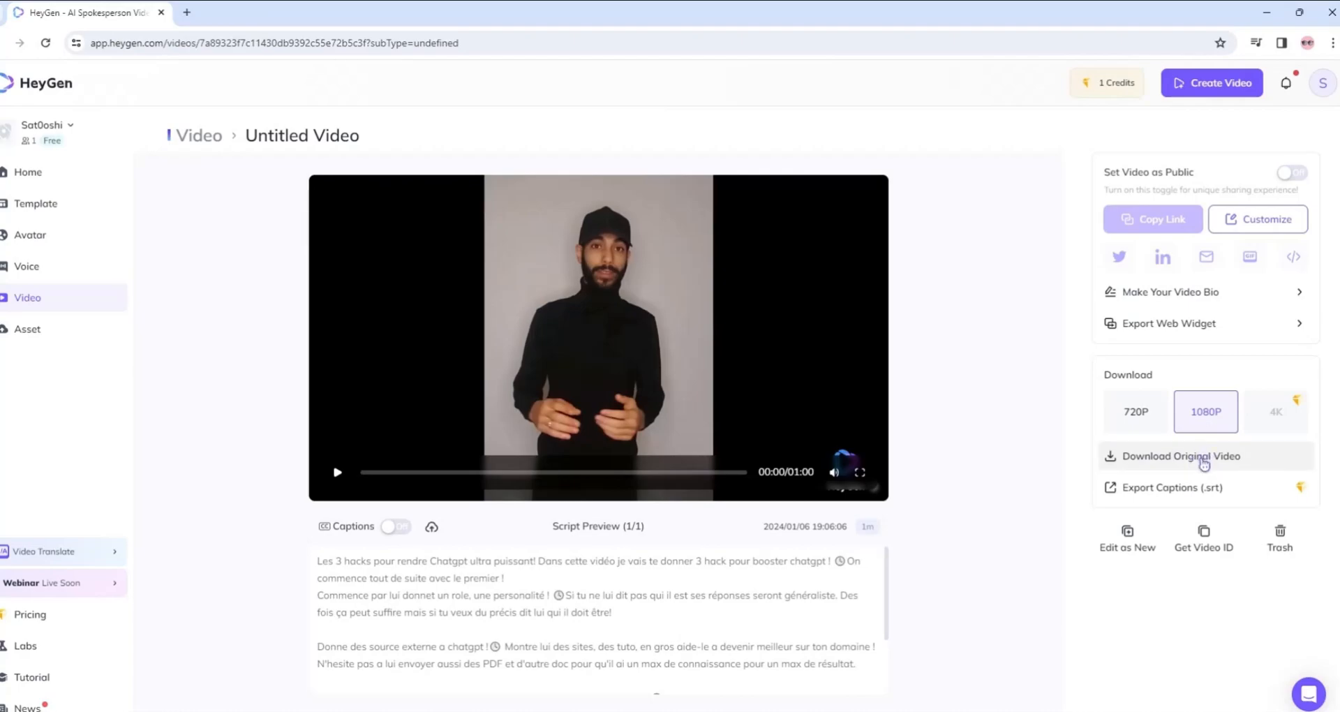
# Download the original video in 1080P and open the downloaded Untitled Video.mp4 in VLC media player.
pyautogui.click(1203, 460)
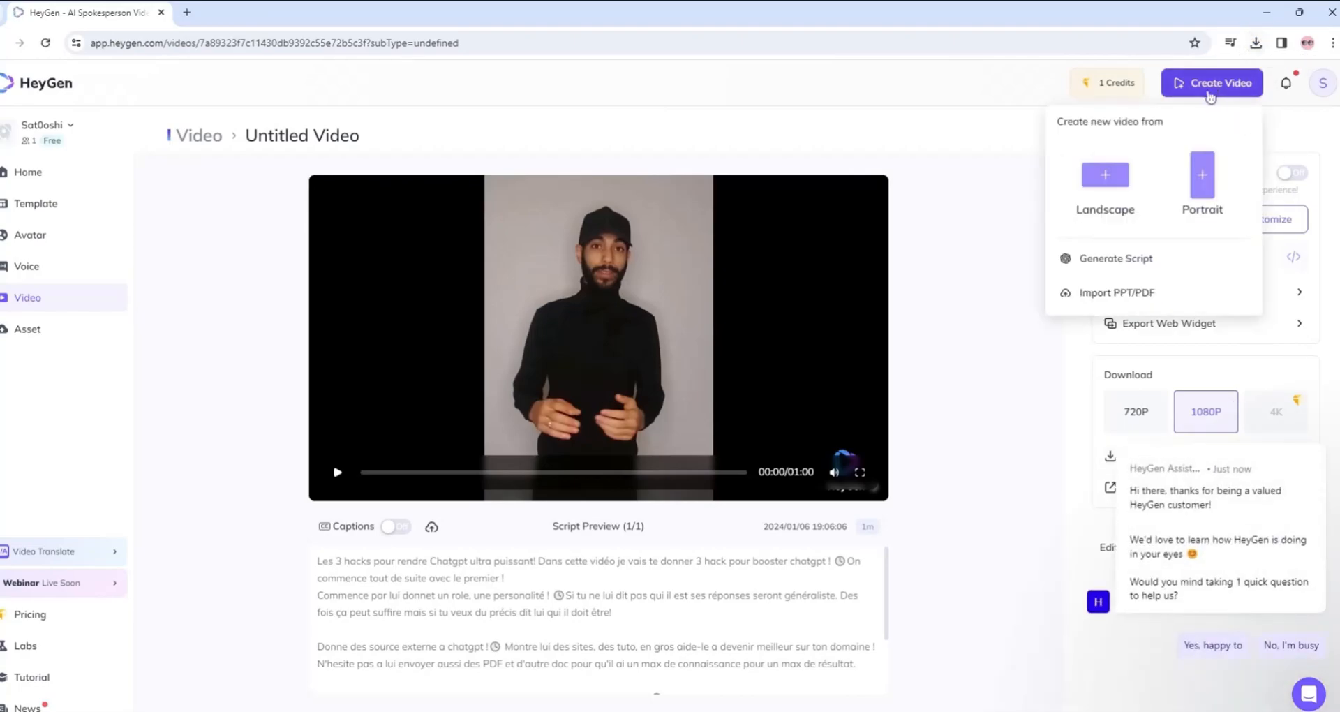
pyautogui.click(1256, 43)
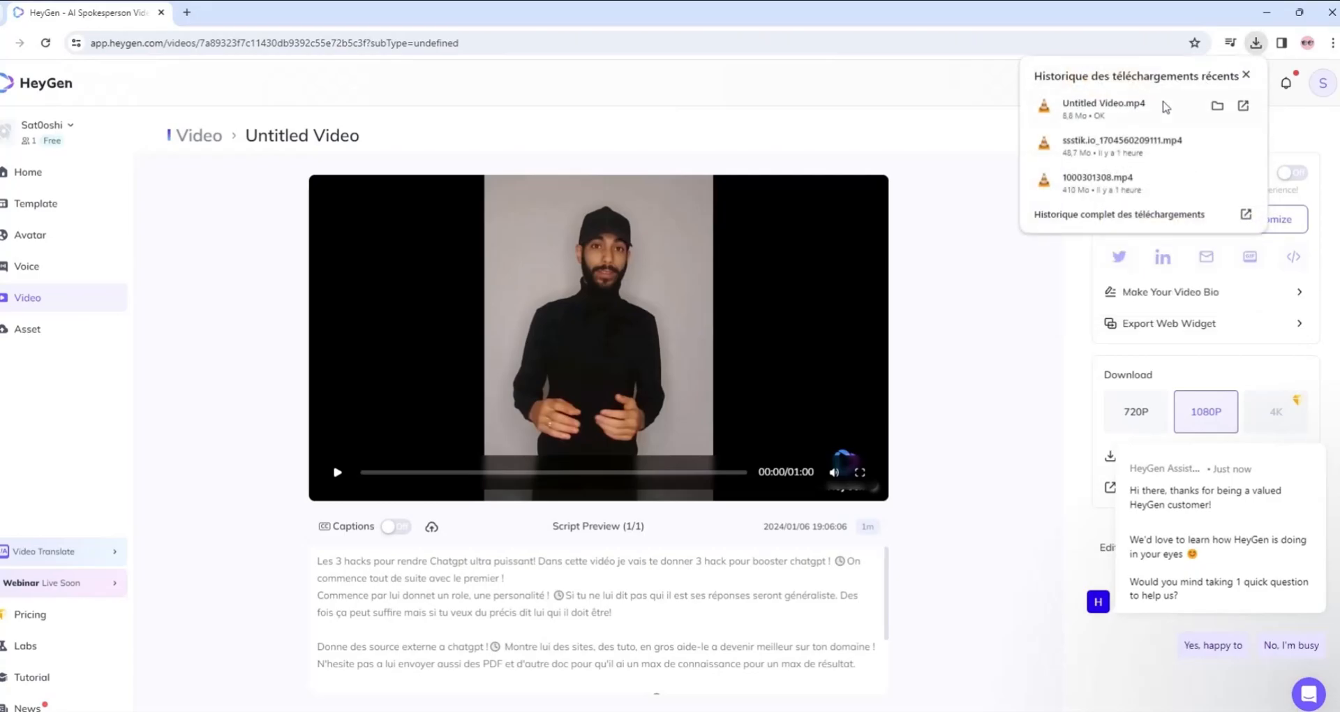
pyautogui.click(1148, 104)
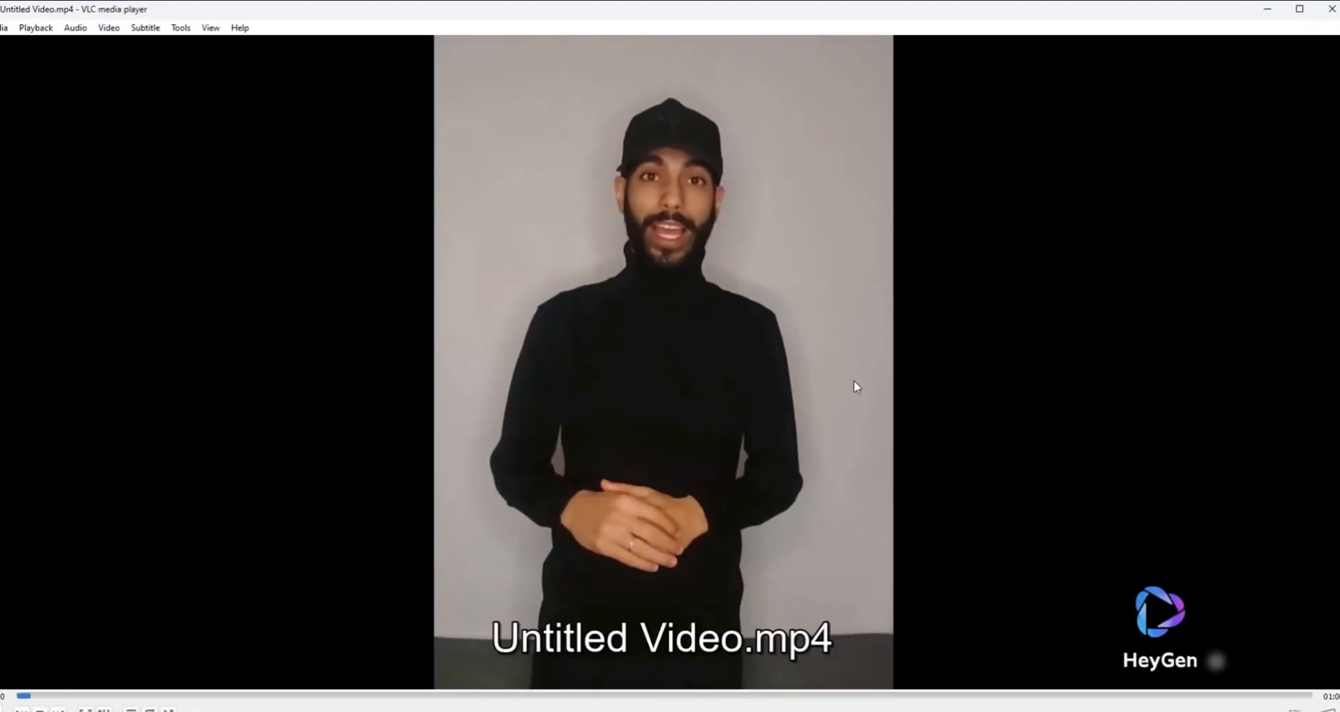